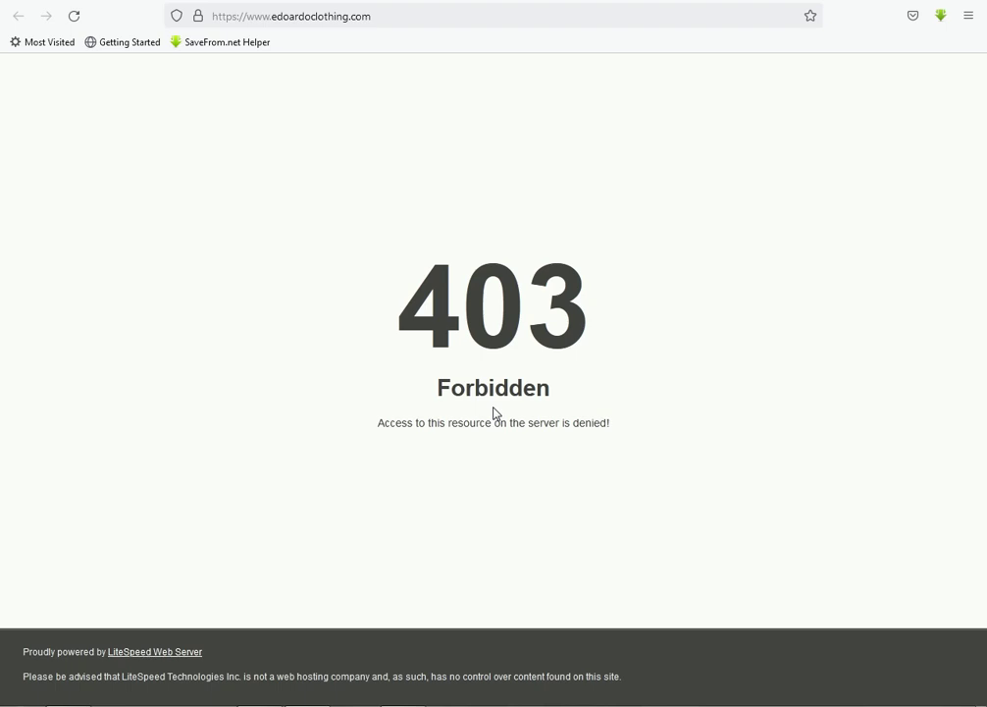
Step: Leave the 403 Forbidden page and bring up the notes holding the default .htaccess rules
key("super")
key("super")
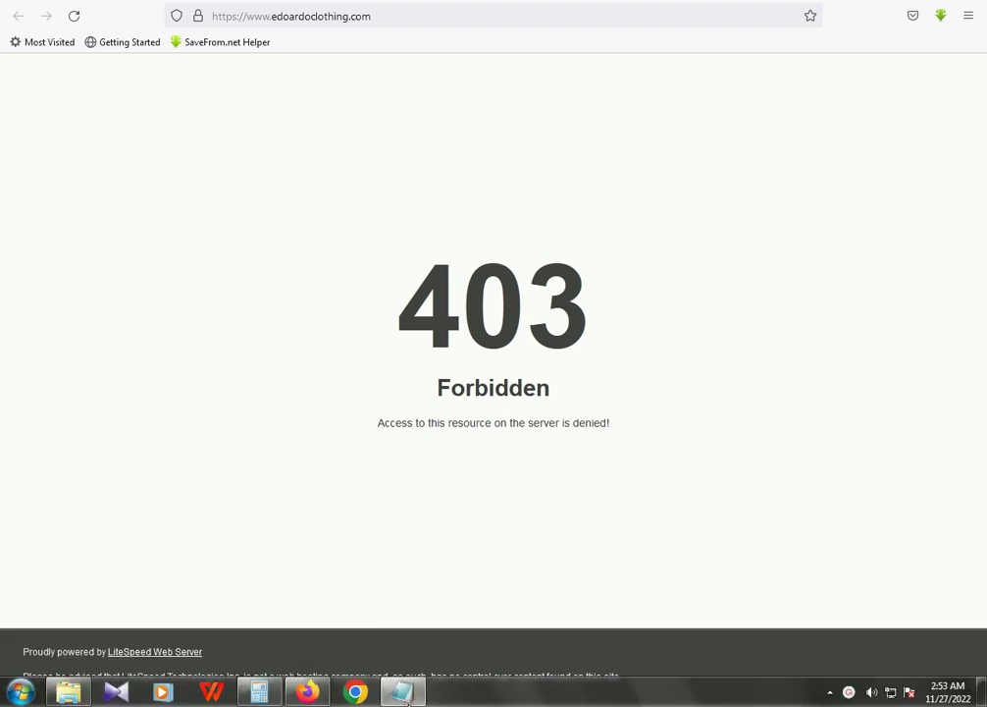
left_click(405, 692)
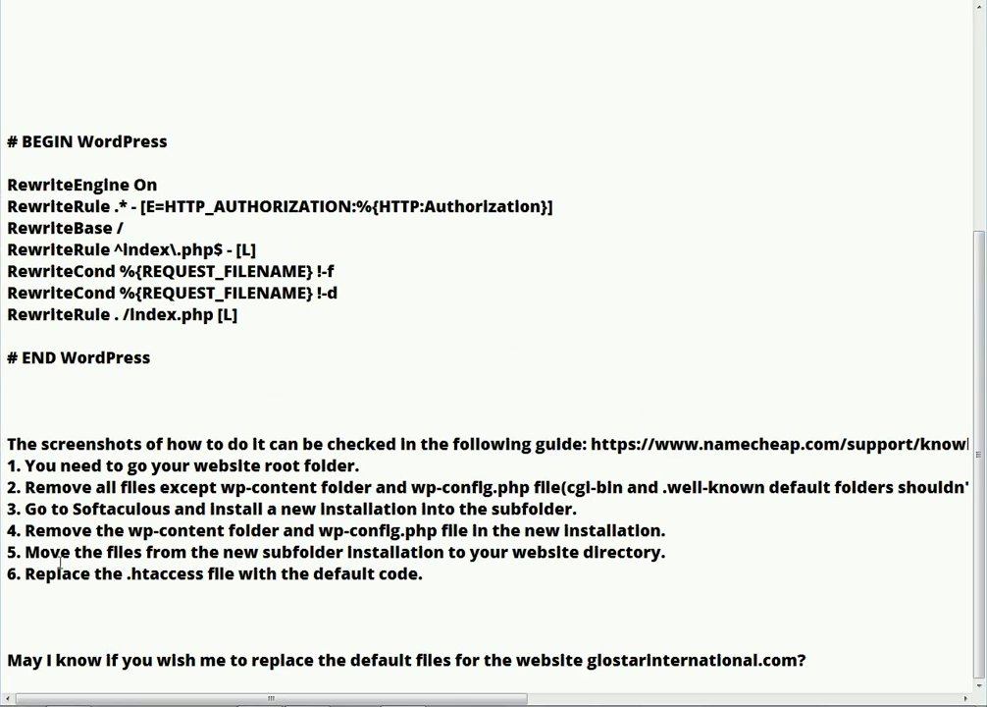
left_click_drag(35, 465, 428, 532)
left_click(429, 532)
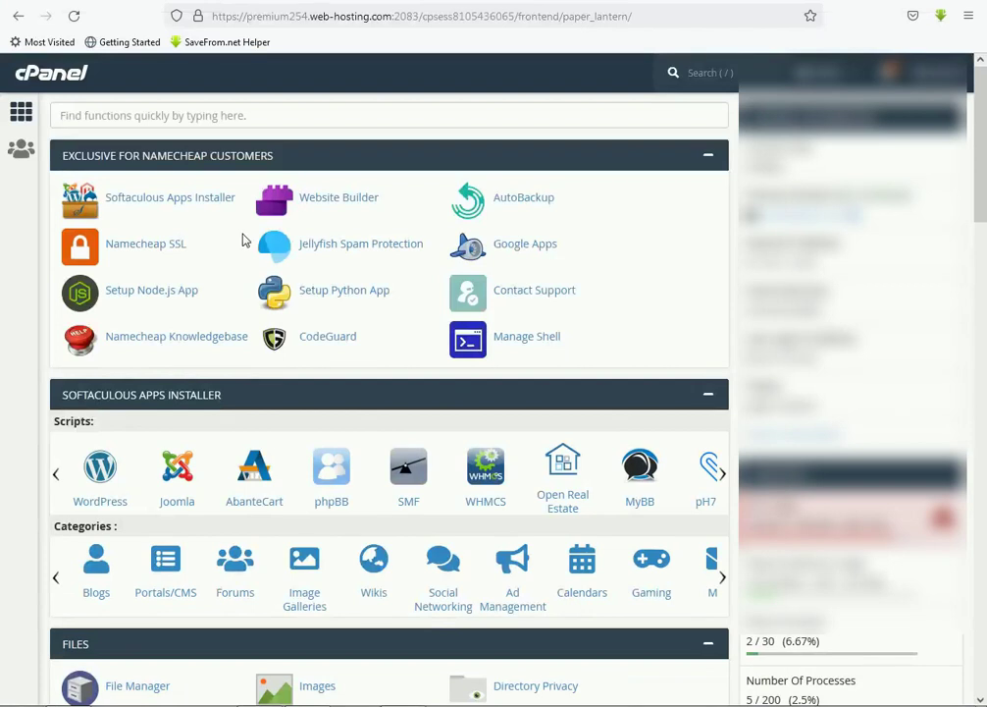
Step: Open File Manager from the Files section of cPanel
scroll(242, 249, "down", 1)
scroll(235, 261, "down", 2)
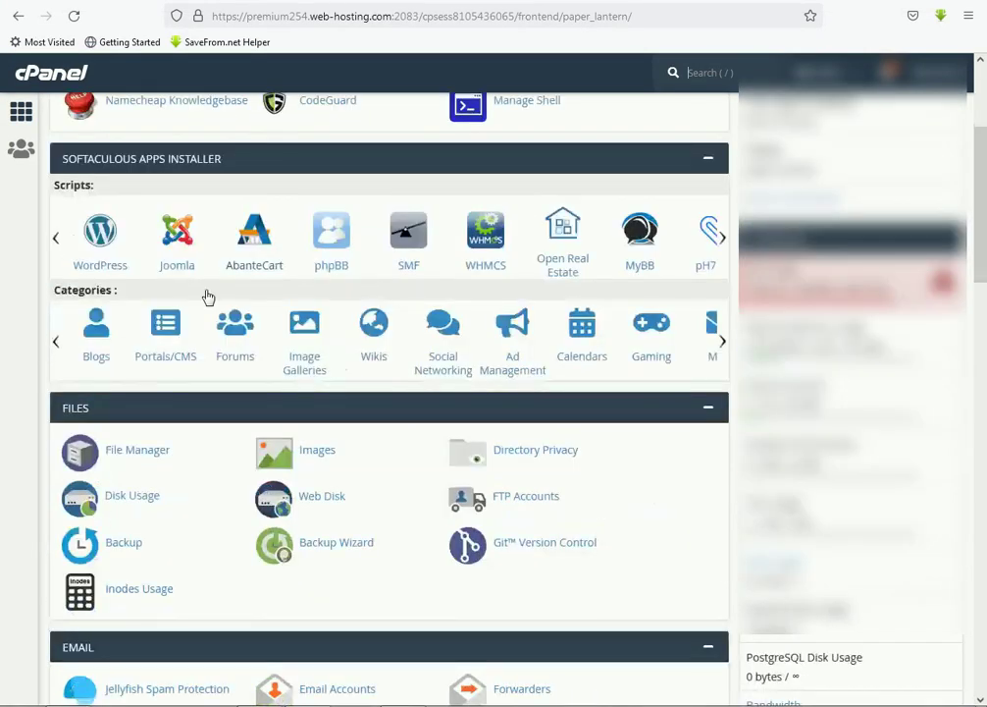
scroll(144, 442, "down", 1)
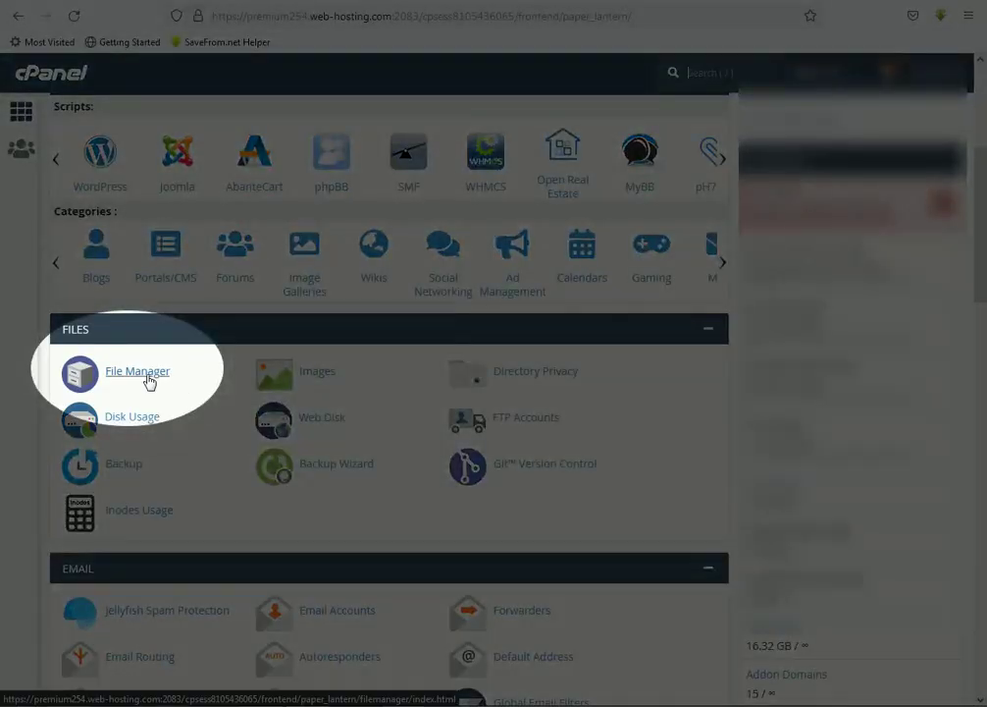
left_click(145, 373)
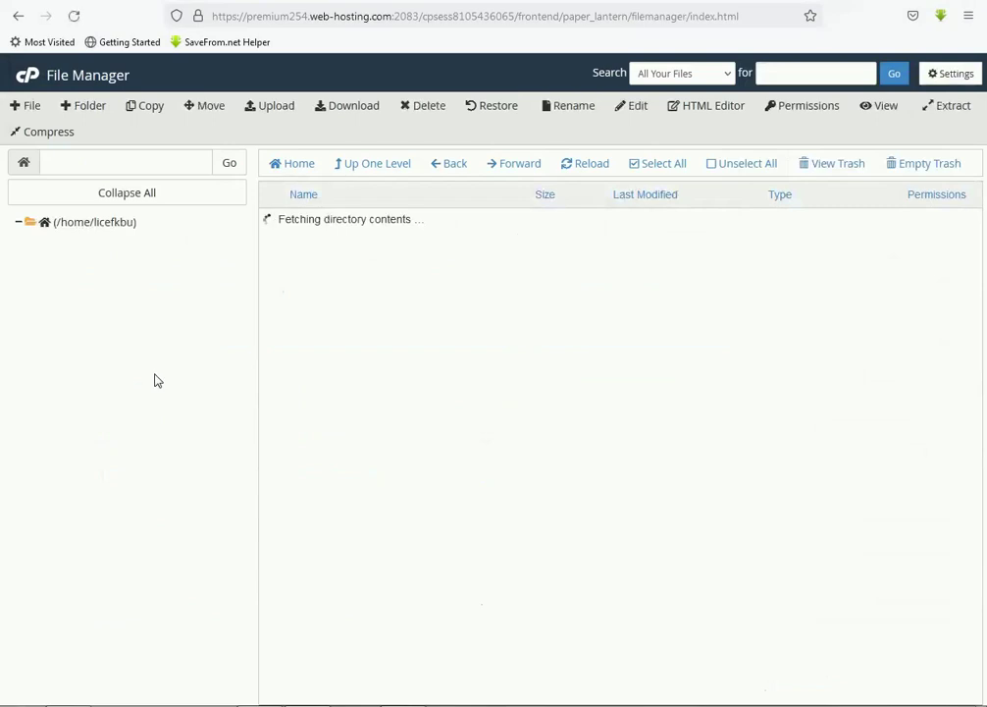
Step: Show the edoardoclothing.com folder's contents, then return to the notes document
scroll(408, 416, "down", 5)
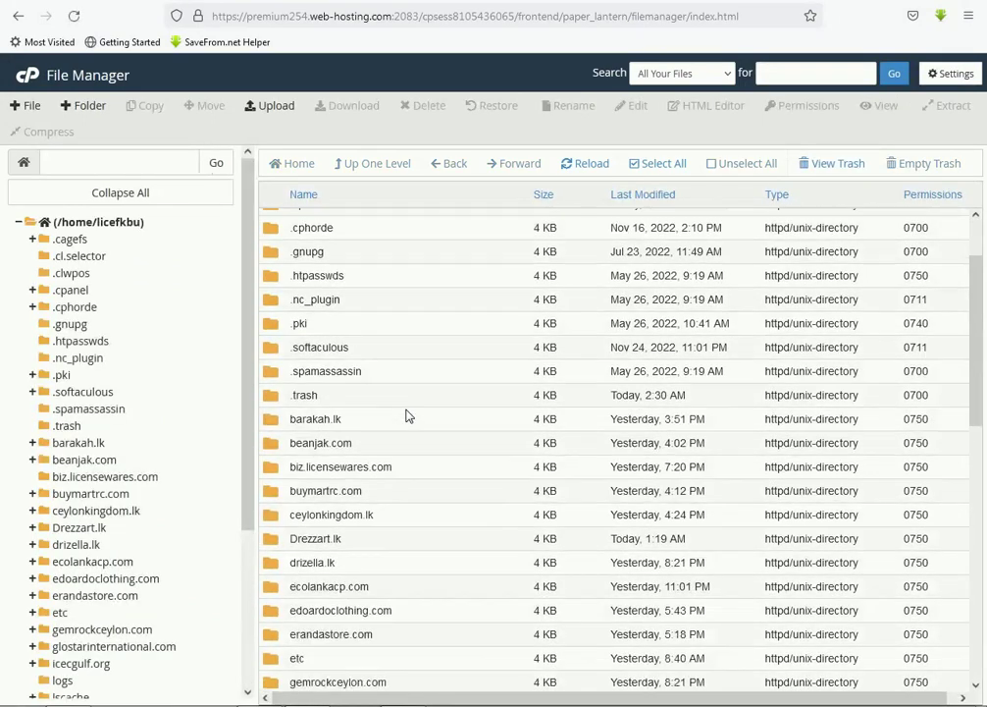
scroll(139, 384, "down", 4)
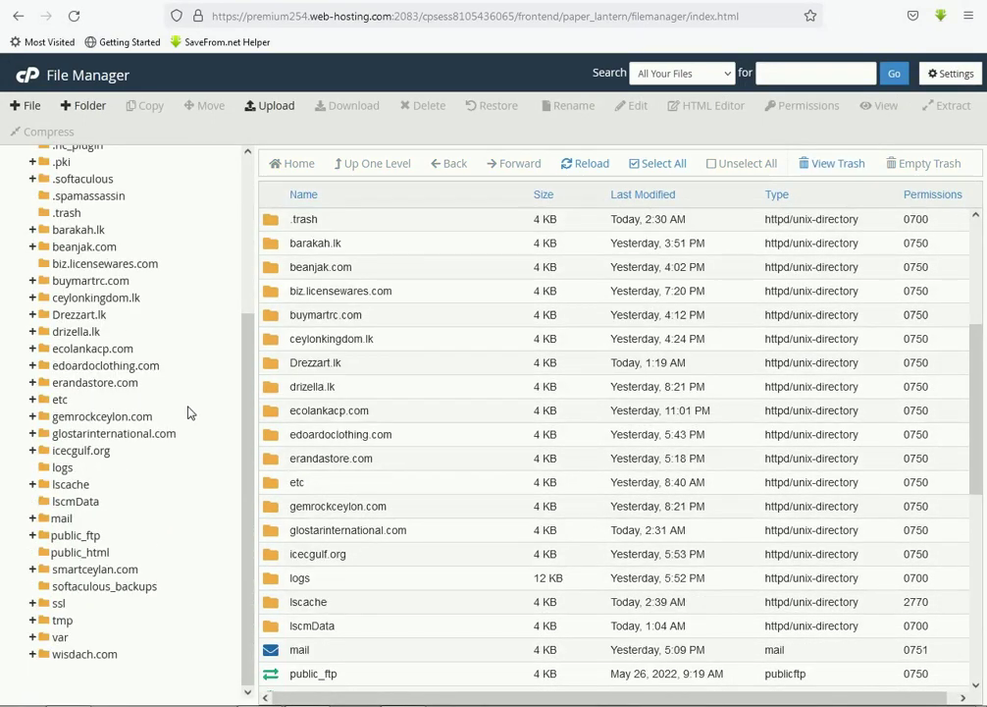
scroll(160, 515, "up", 5)
scroll(160, 507, "down", 3)
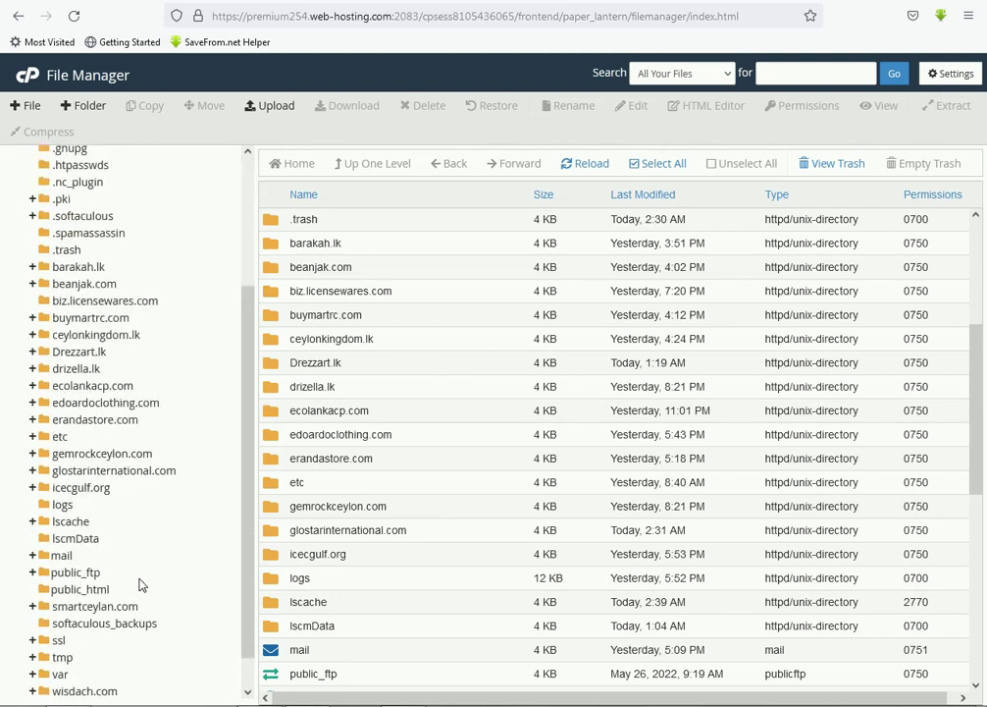
left_click(99, 404)
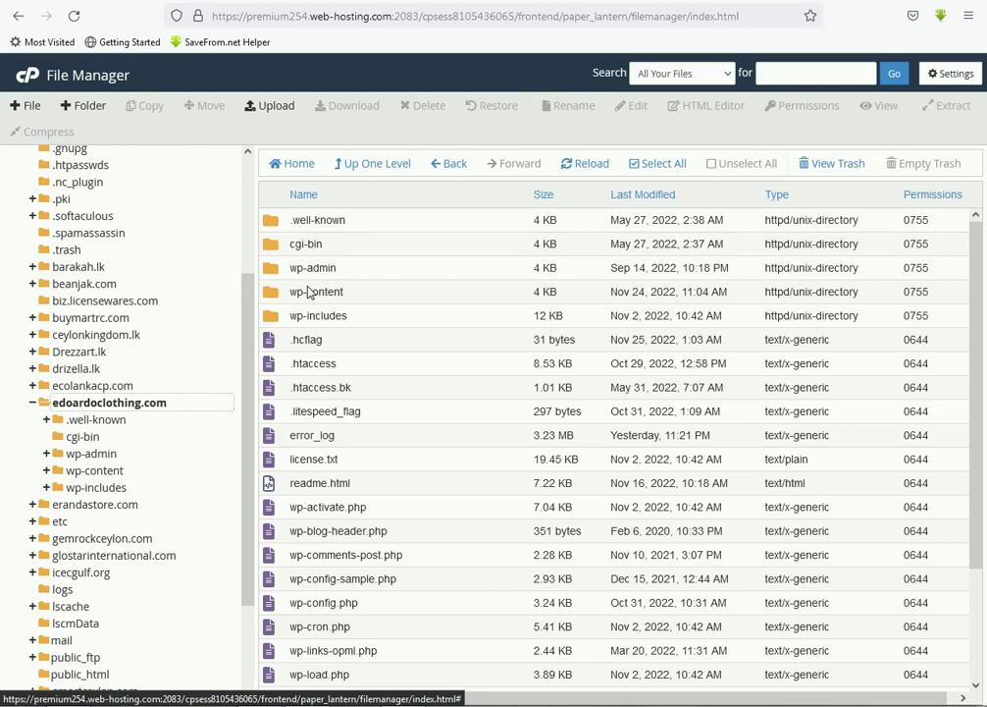
scroll(312, 275, "down", 3)
scroll(338, 393, "up", 3)
scroll(342, 346, "down", 3)
scroll(113, 417, "up", 3)
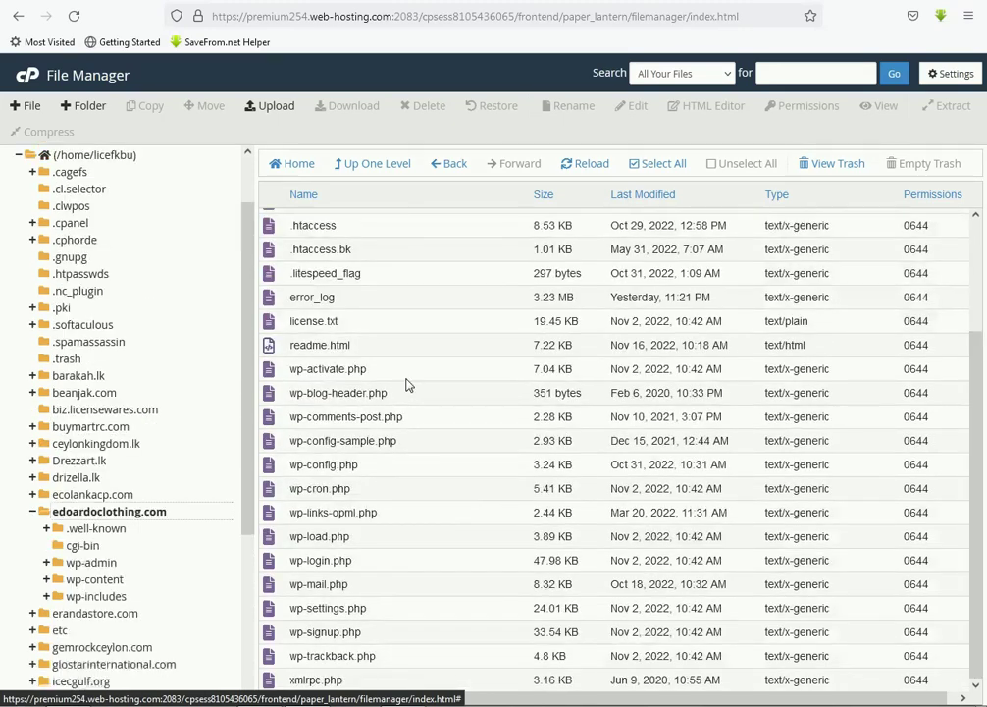
scroll(405, 385, "up", 2)
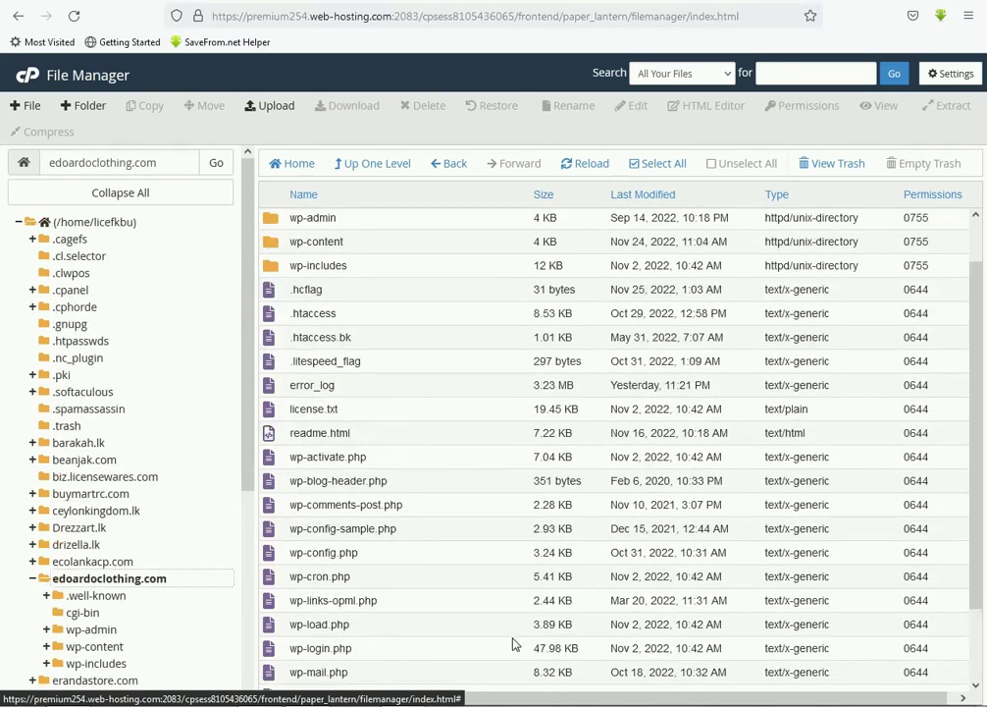
mouse_move(425, 699)
left_click(420, 694)
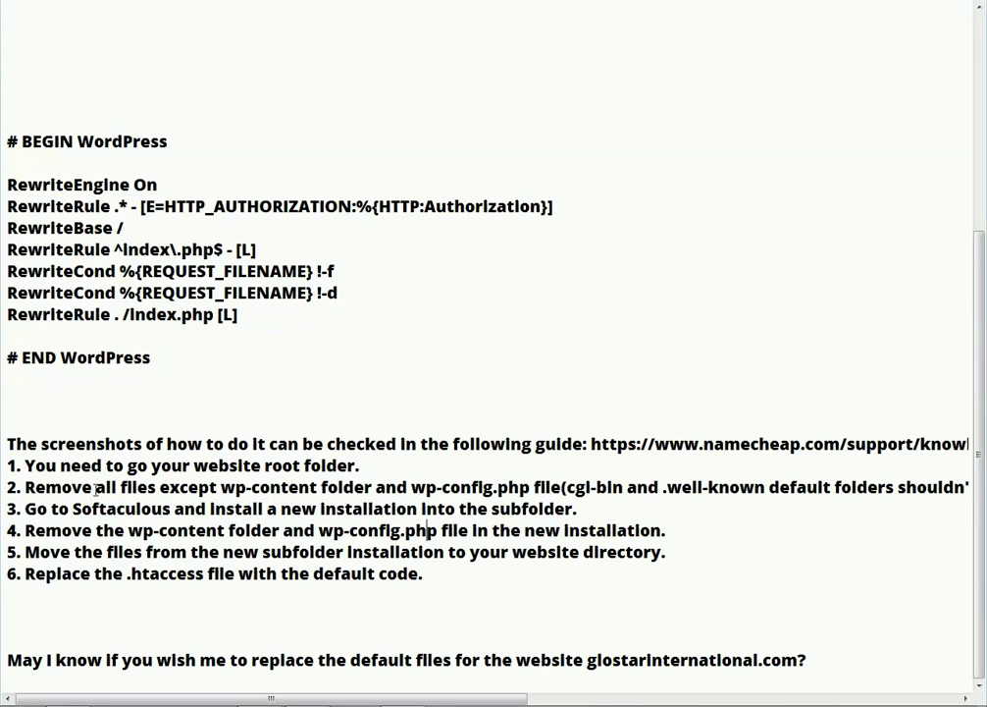
Step: Read step 2 of the notes, which lists the files to keep in the site root
left_click_drag(24, 487, 568, 487)
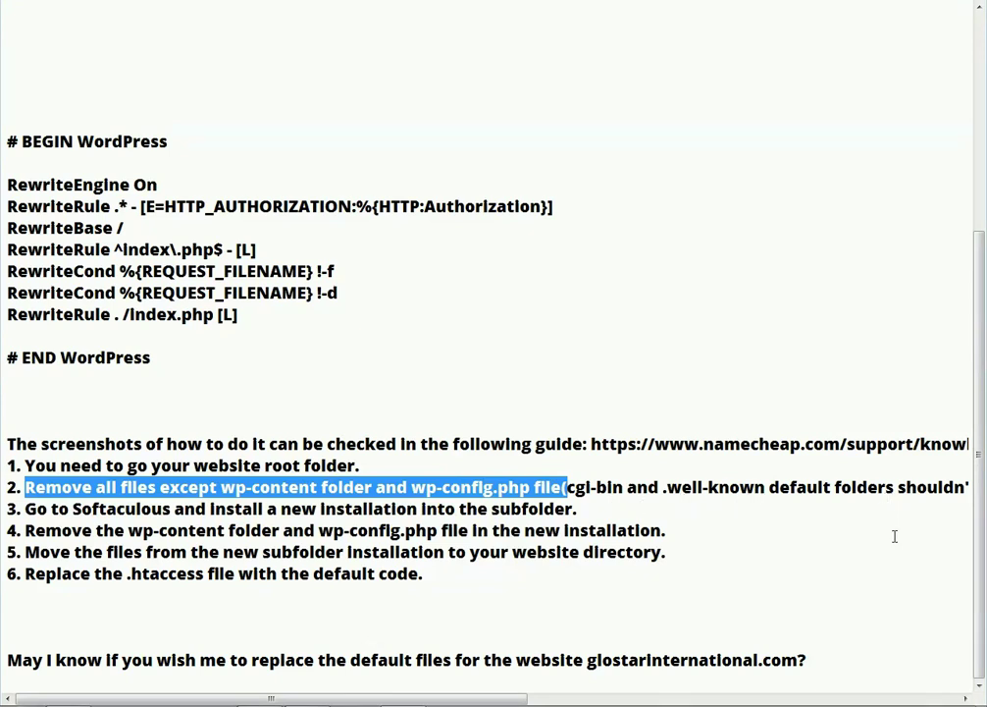
scroll(547, 698, "right", 1)
scroll(547, 698, "right", 5)
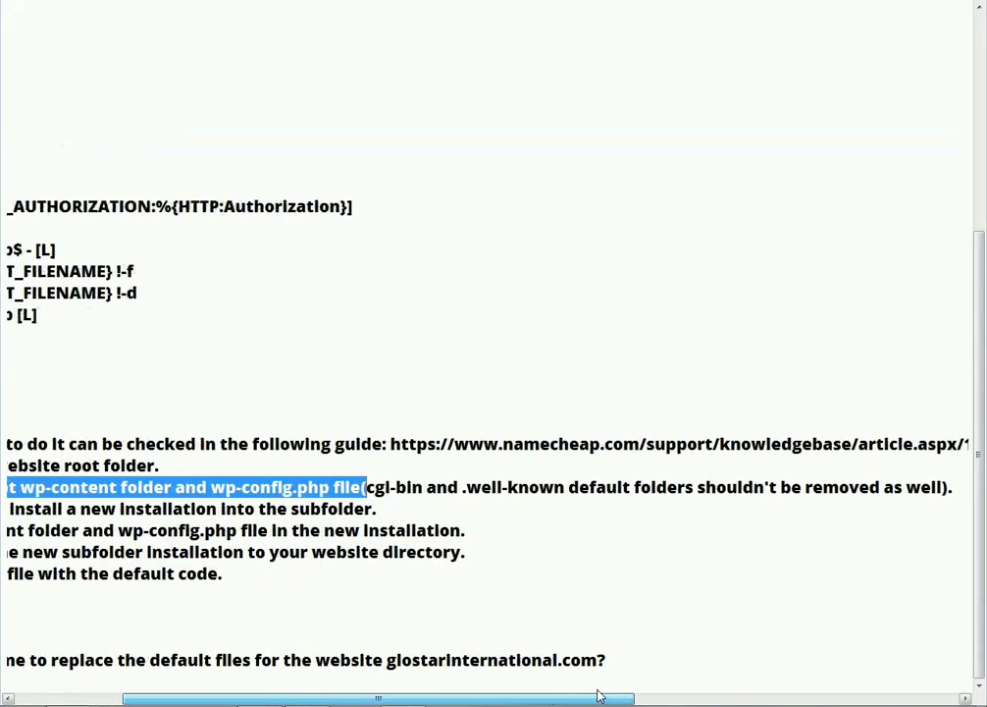
scroll(598, 697, "left", 2)
scroll(572, 697, "left", 3)
left_click(373, 606)
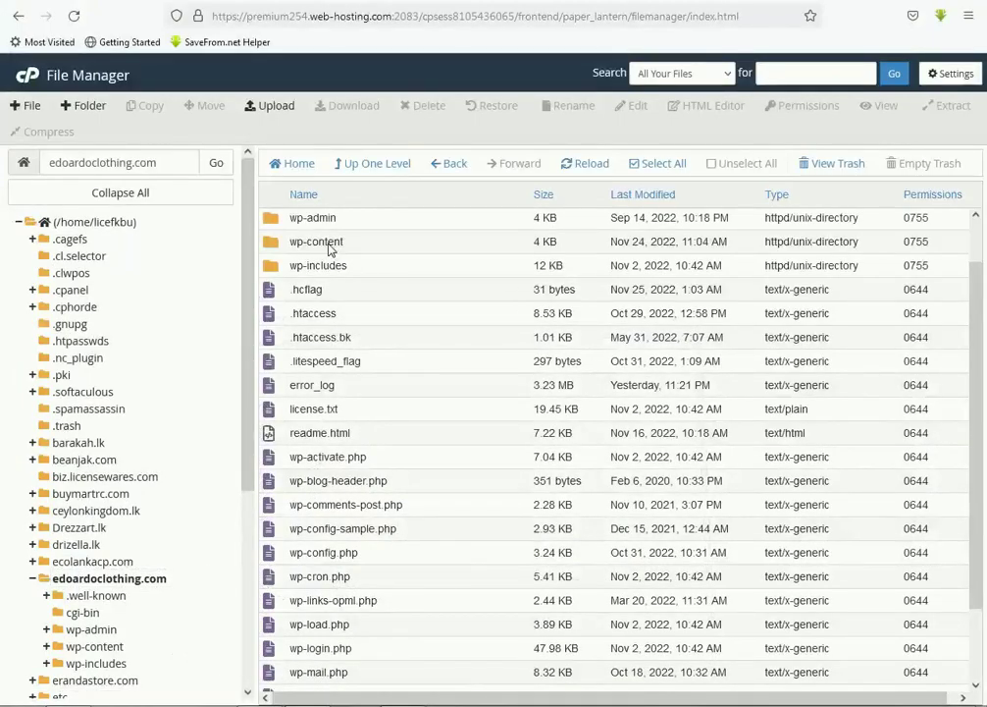
Step: Select everything in edoardoclothing.com, leaving out wp-content and wp-config.php
left_click(656, 164)
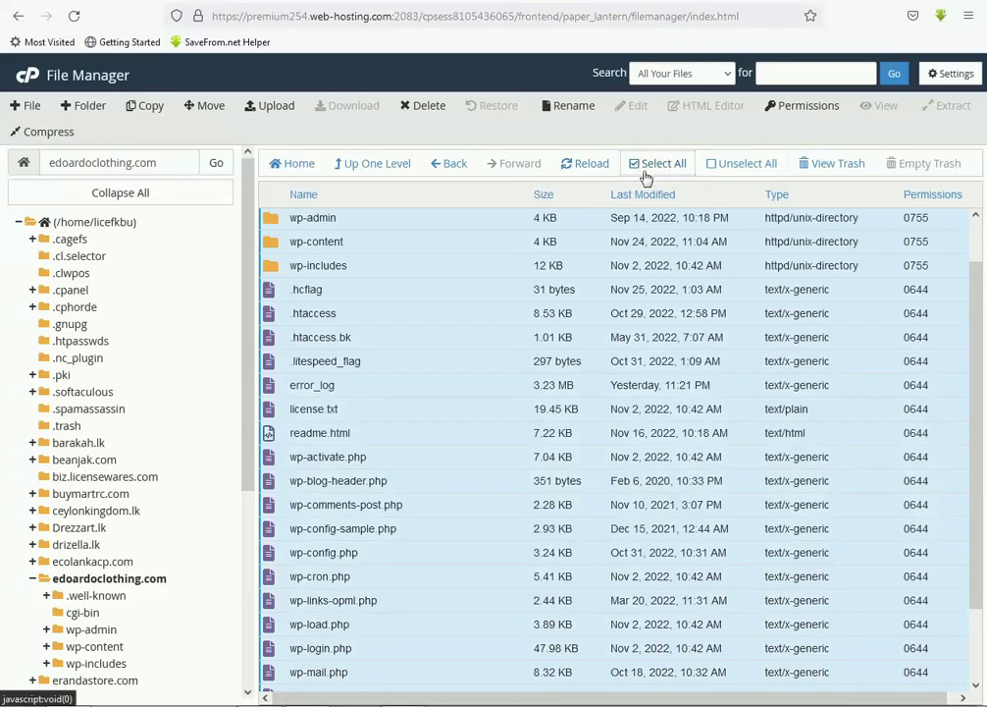
left_click(362, 248, "ctrl")
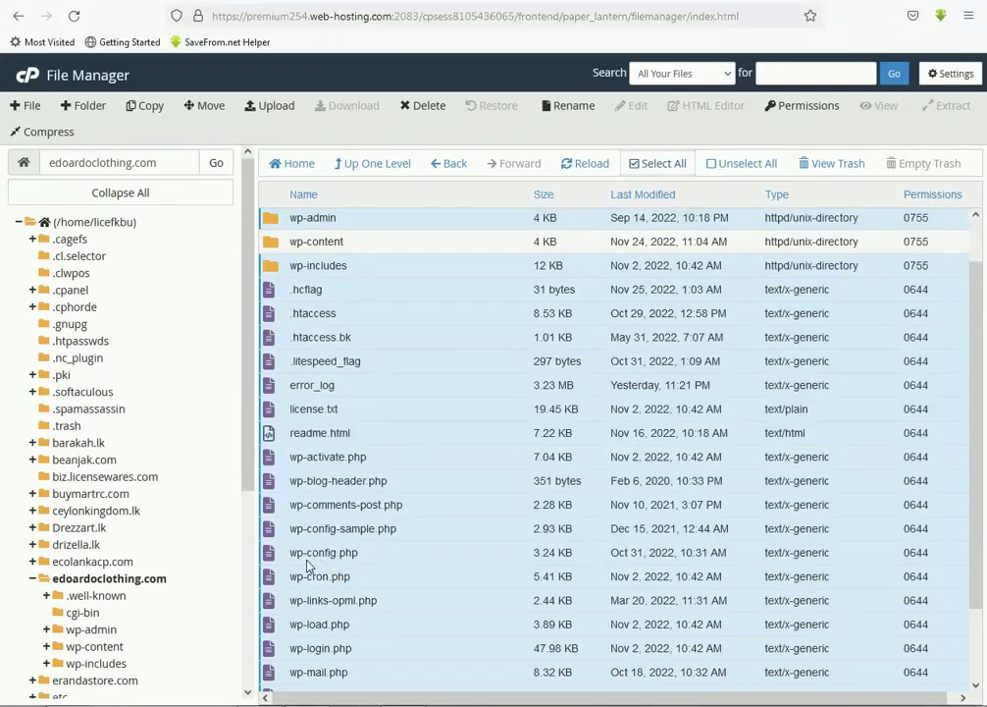
left_click(404, 559, "ctrl")
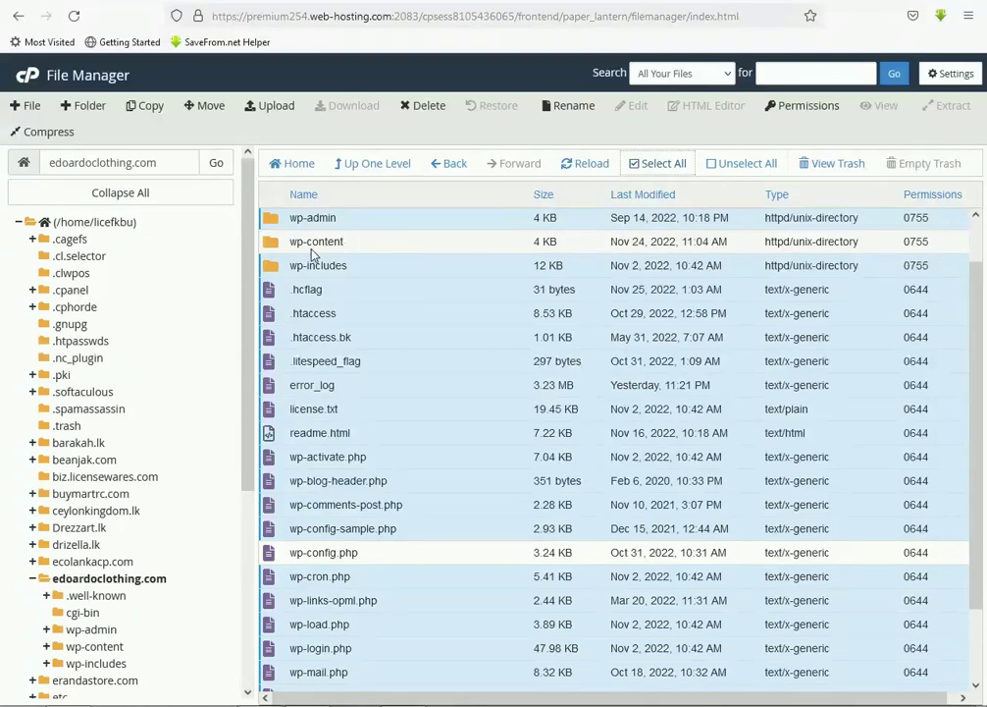
Step: Check wp-content and wp-config.php against step 2 in the notes
left_click(331, 701)
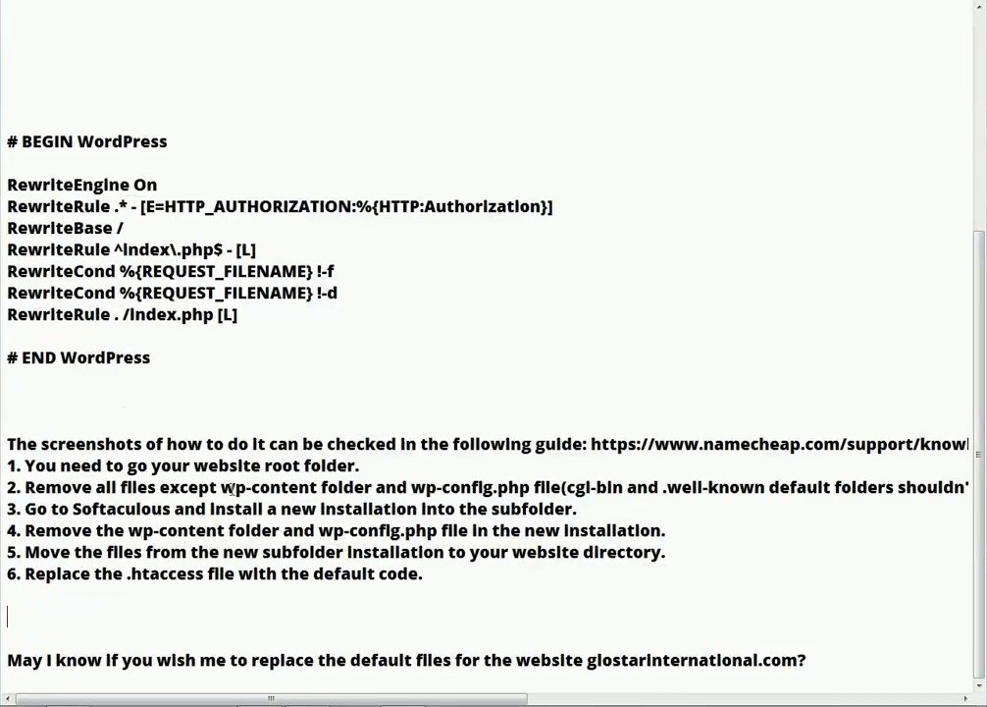
left_click_drag(219, 487, 317, 487)
left_click_drag(411, 487, 531, 487)
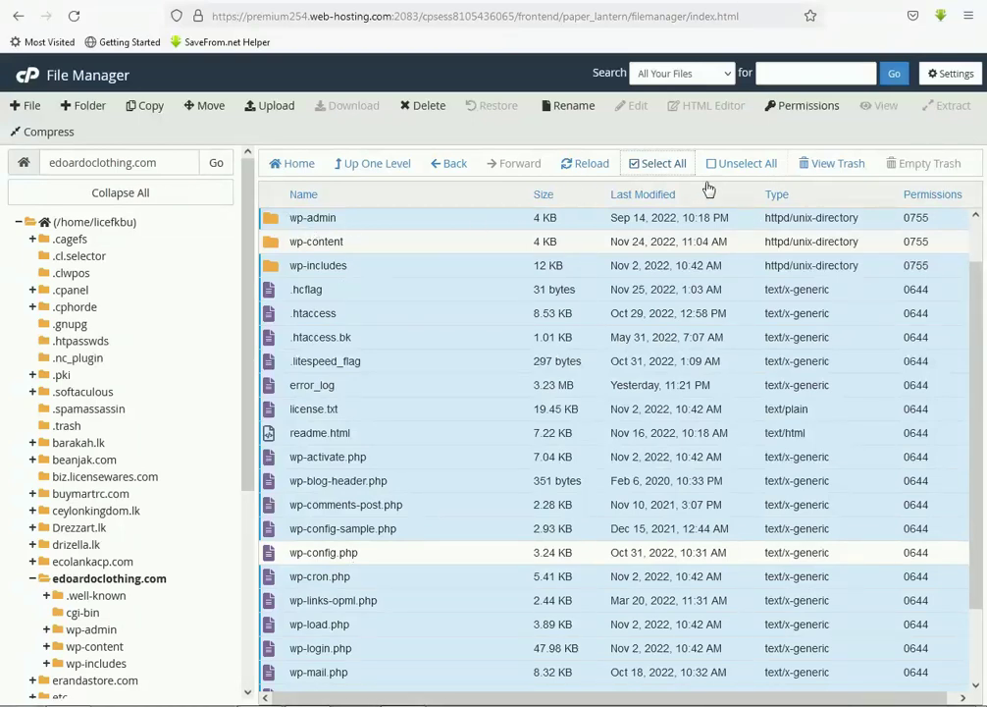
Step: Trash the selected items, leaving only wp-content and wp-config.php, and return to cPanel home
left_click(412, 105)
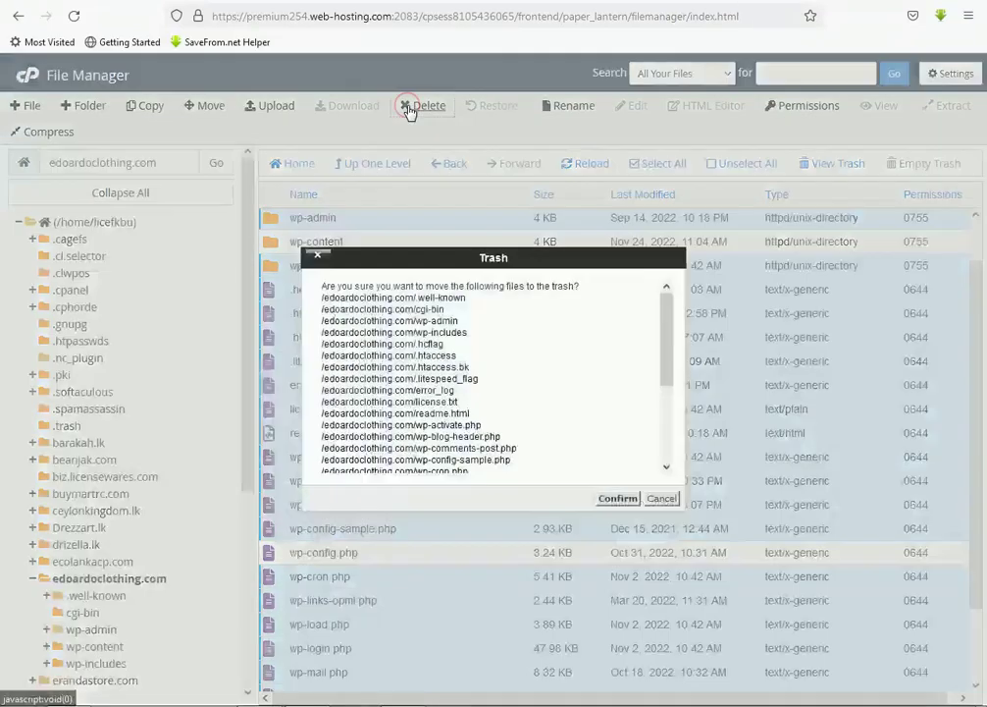
left_click(619, 501)
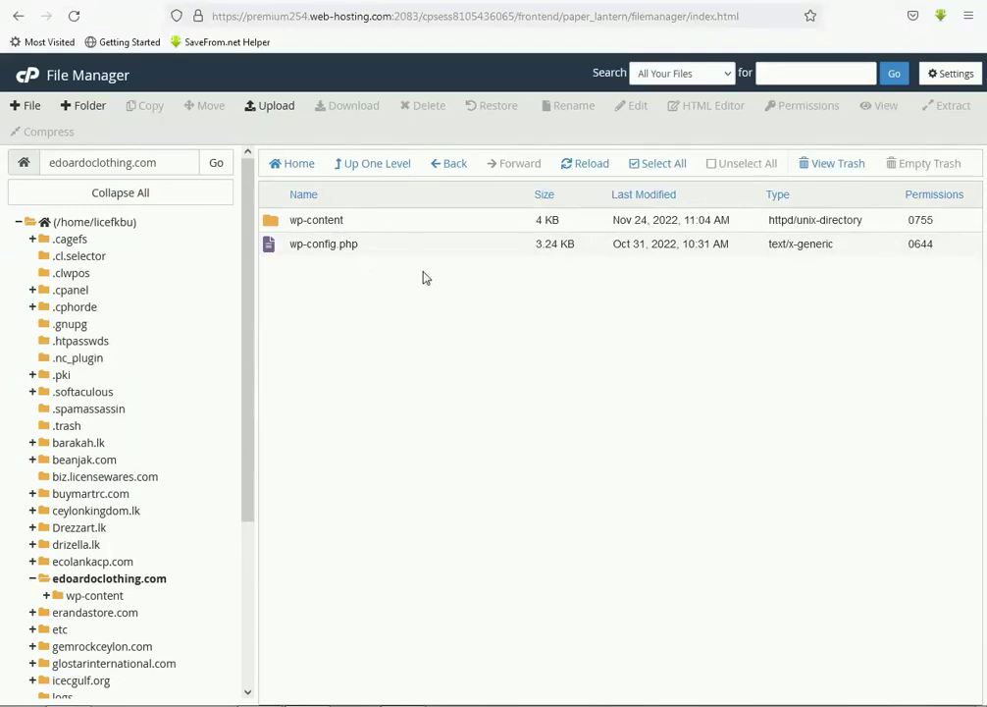
mouse_move(432, 699)
left_click(402, 692)
left_click(26, 74)
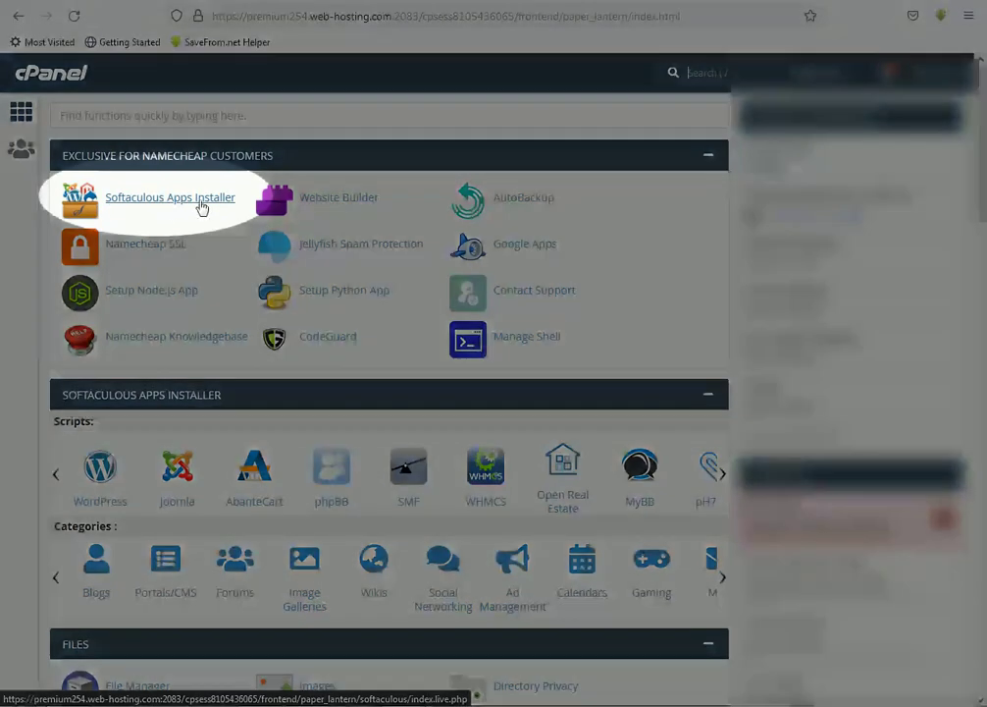
Step: Open Softaculous and bring up WordPress's Install form
left_click(201, 207)
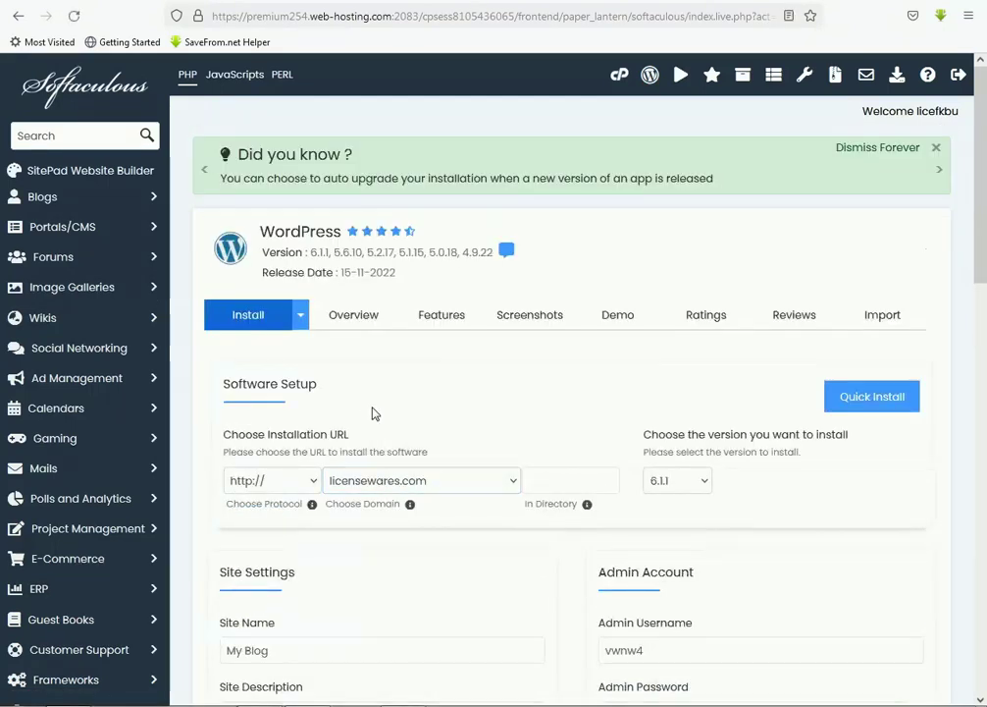
scroll(373, 413, "down", 4)
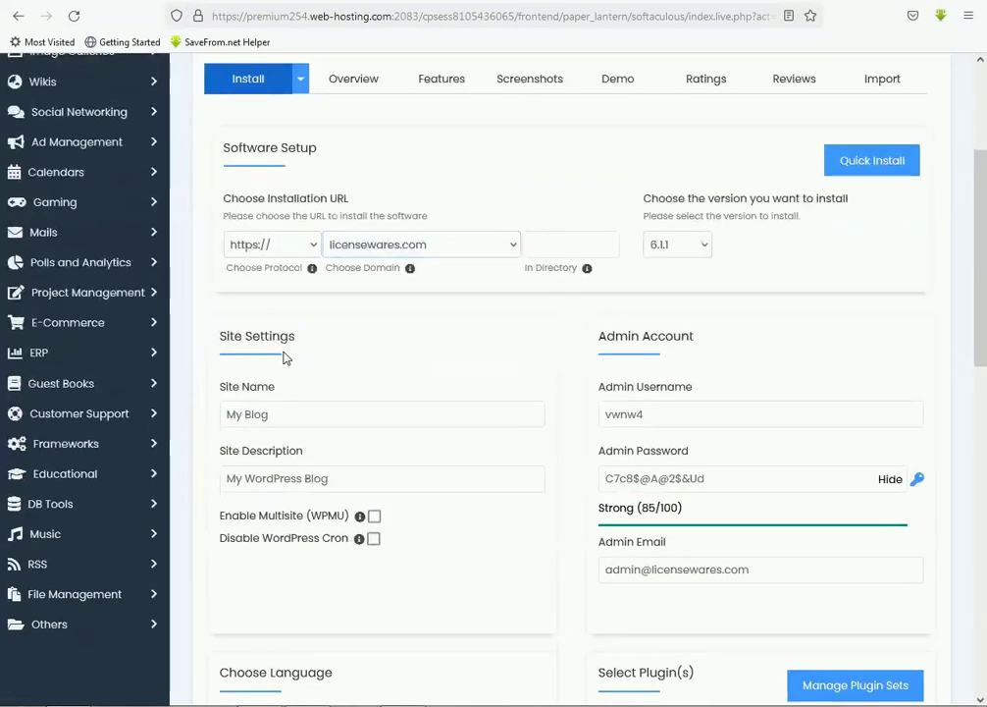
scroll(284, 358, "up", 1)
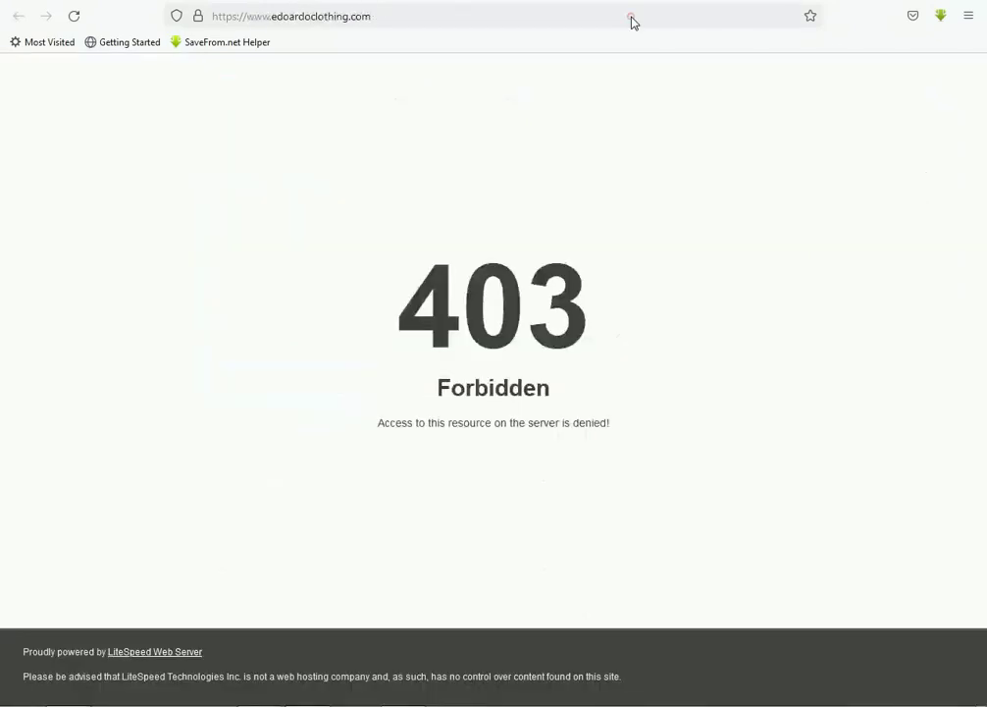
left_click(632, 17)
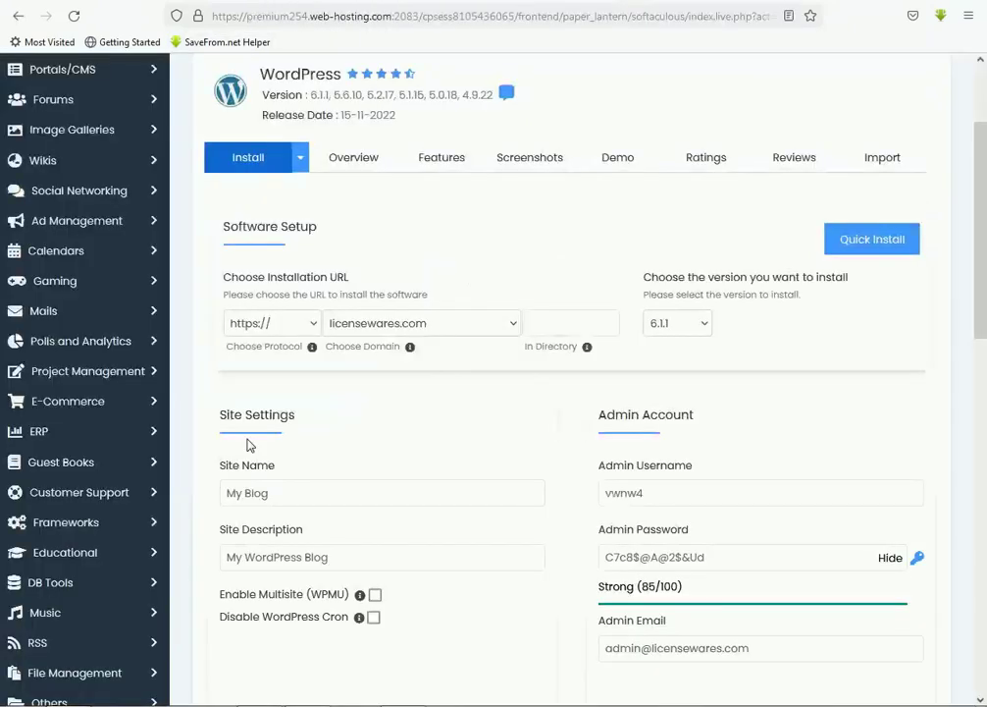
left_click(308, 324)
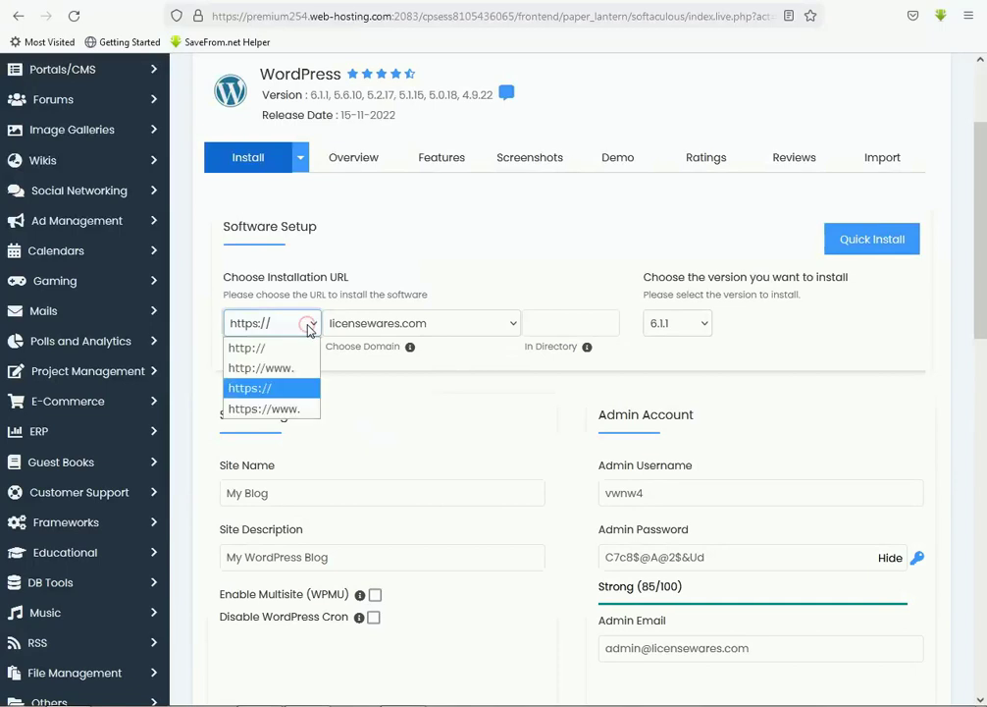
left_click(282, 408)
left_click(457, 330)
scroll(420, 453, "down", 3)
scroll(420, 456, "up", 2)
scroll(419, 453, "down", 4)
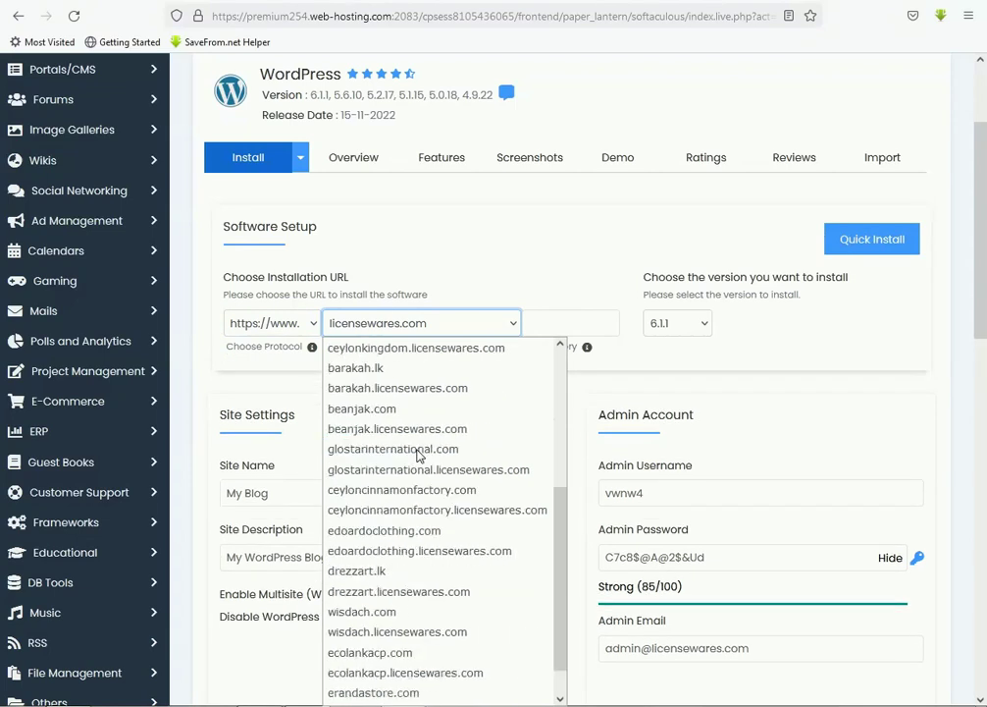
left_click(405, 530)
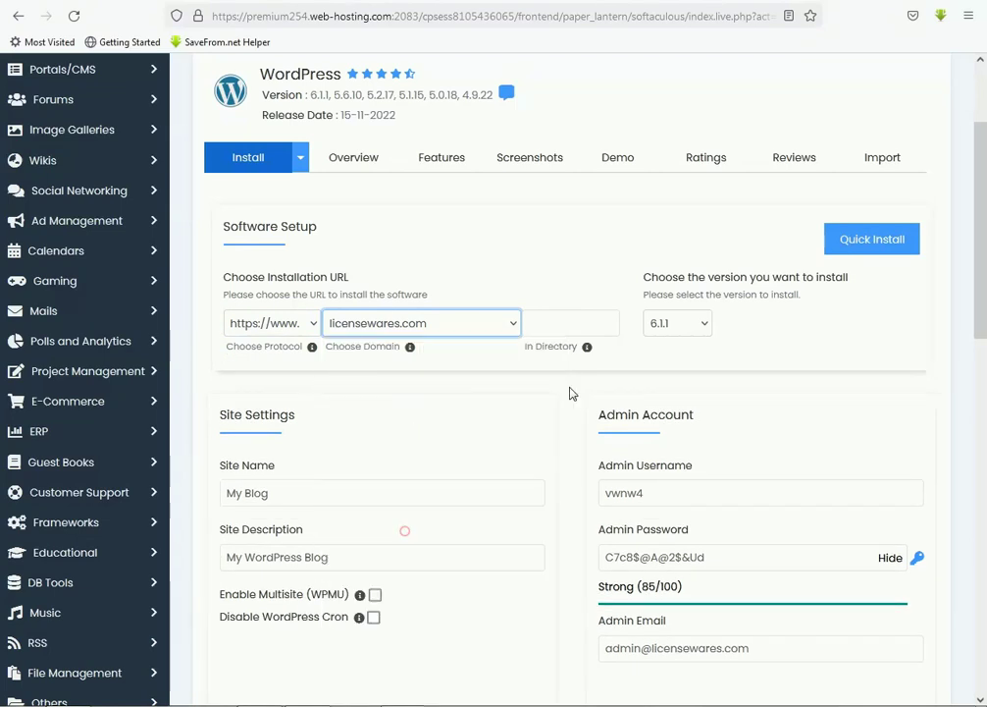
left_click(609, 322)
left_click(552, 362)
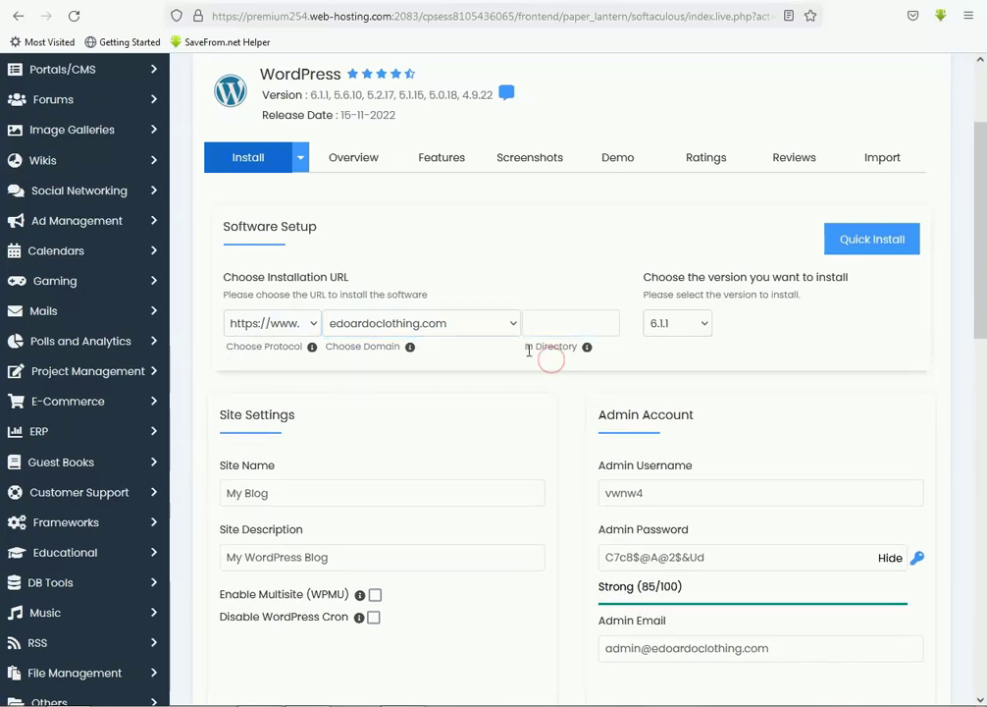
left_click_drag(521, 348, 568, 351)
left_click(570, 324)
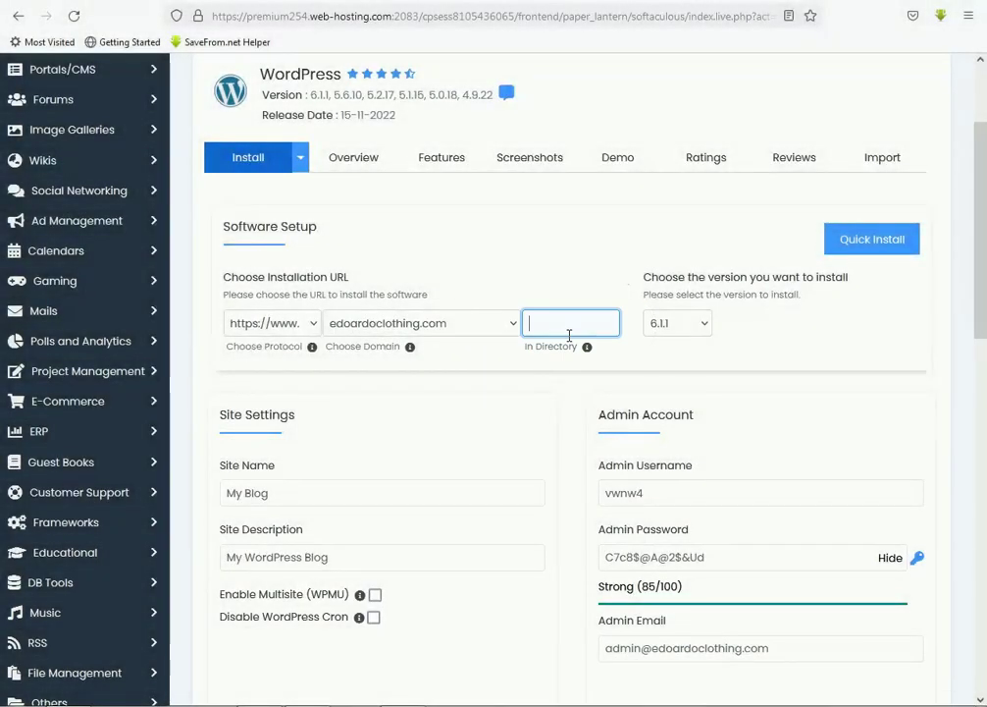
Step: Enter 'test' as the directory, keep version 6.1.1, and run the WordPress installation
left_click(570, 334)
type("test")
left_click(702, 324)
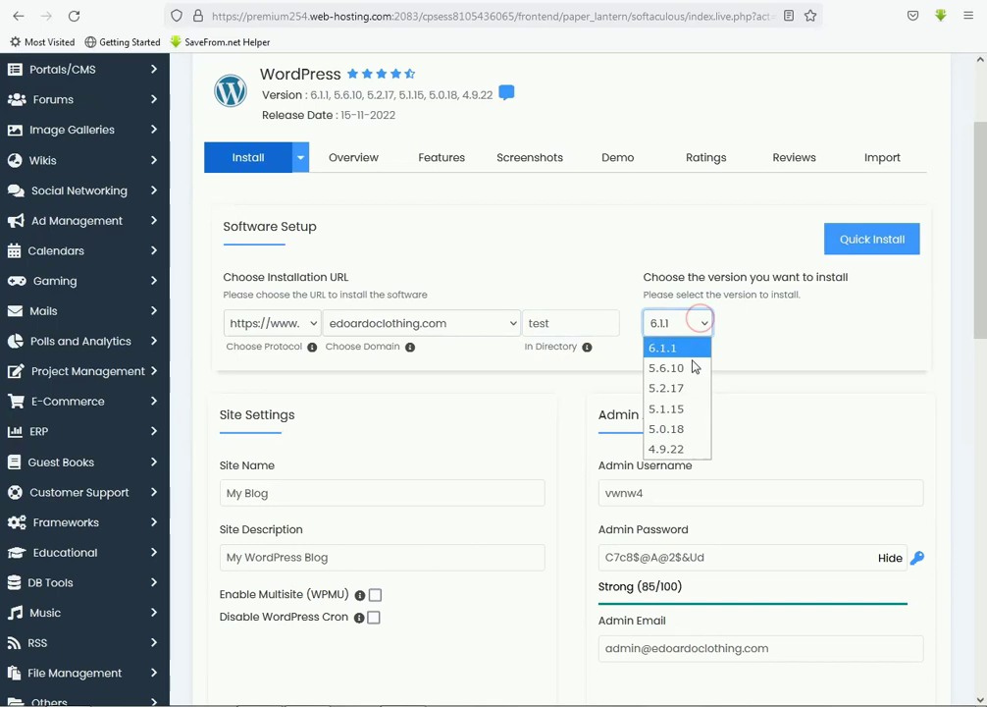
left_click(747, 343)
scroll(303, 439, "down", 10)
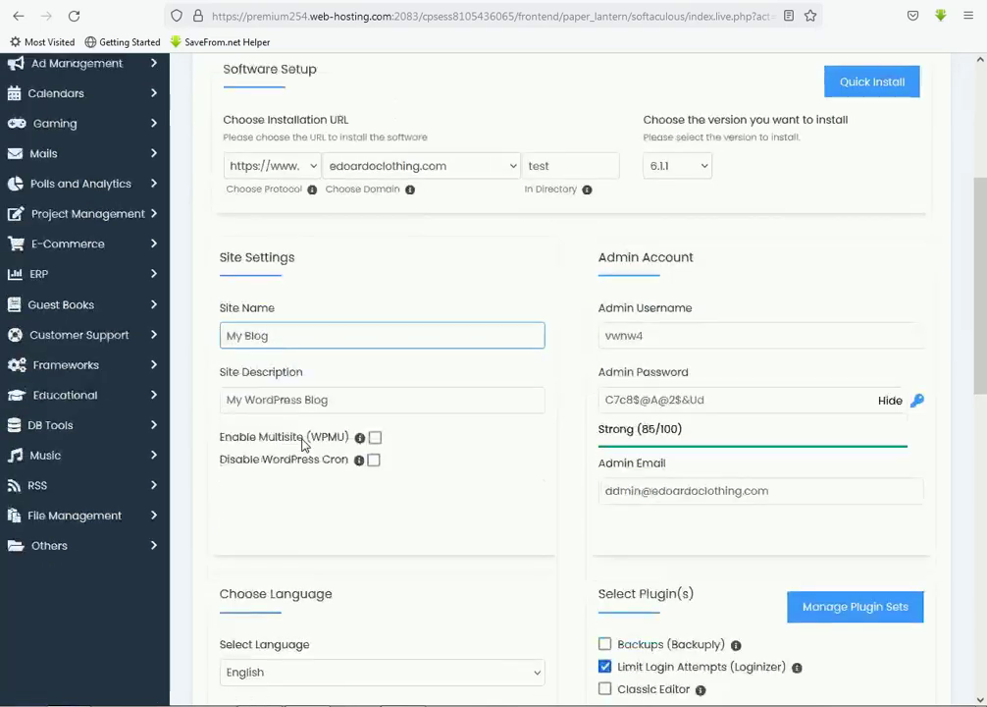
scroll(396, 598, "down", 5)
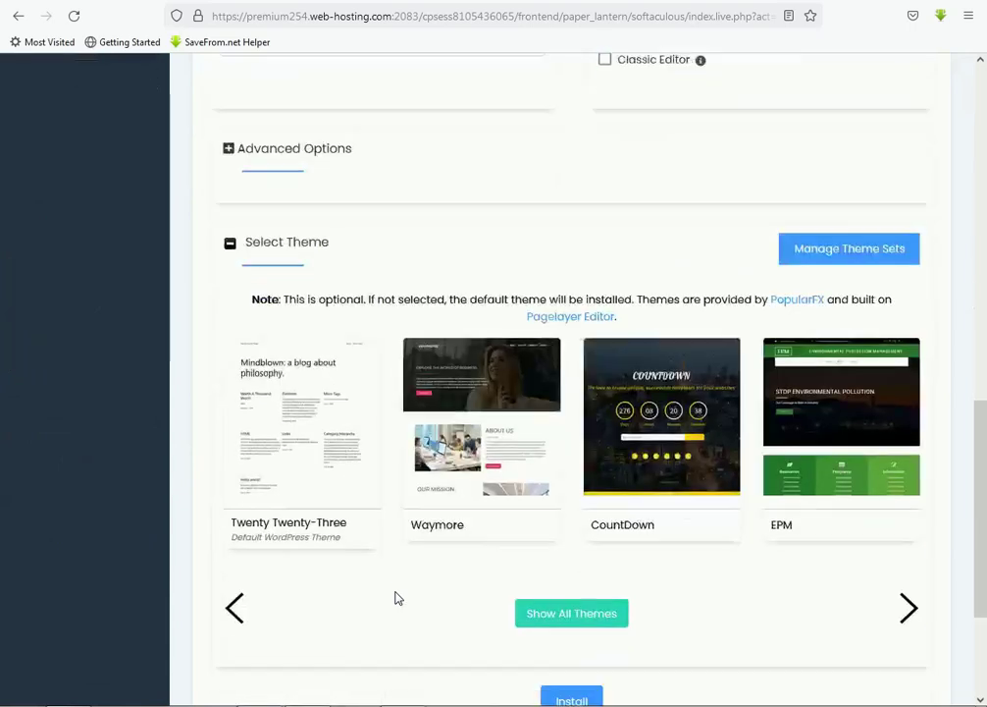
left_click(583, 546)
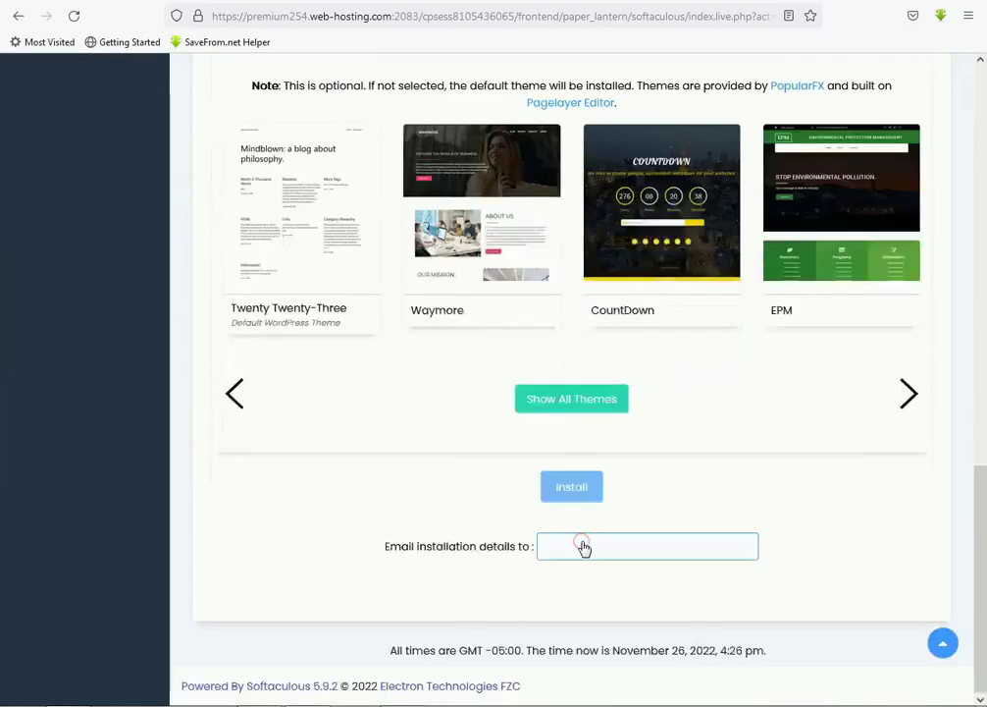
scroll(531, 475, "up", 3)
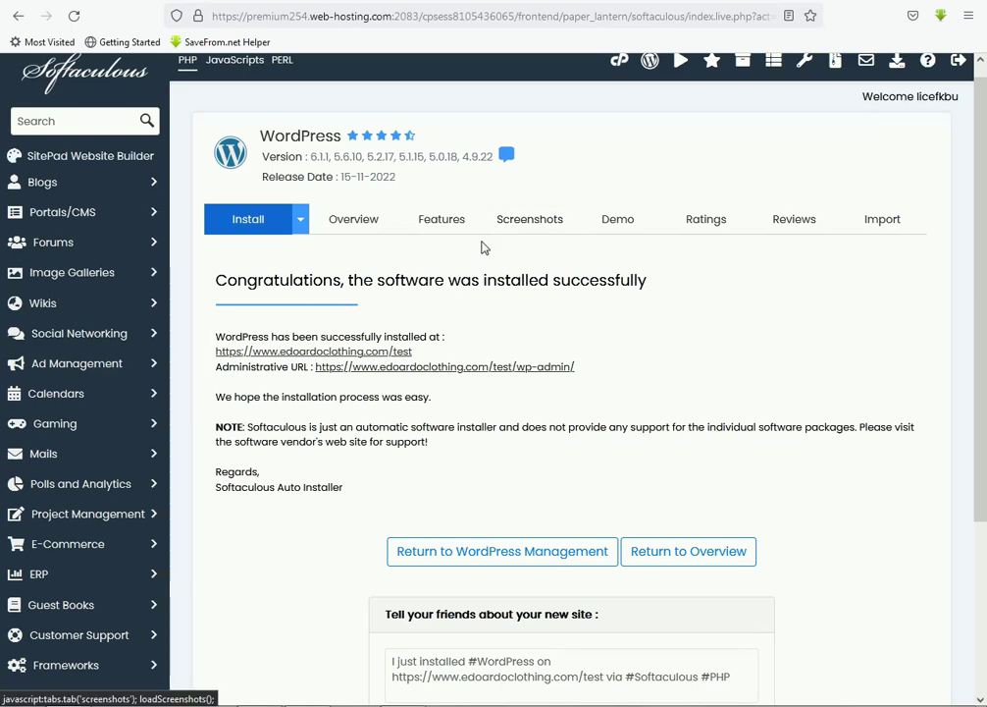
scroll(483, 245, "up", 1)
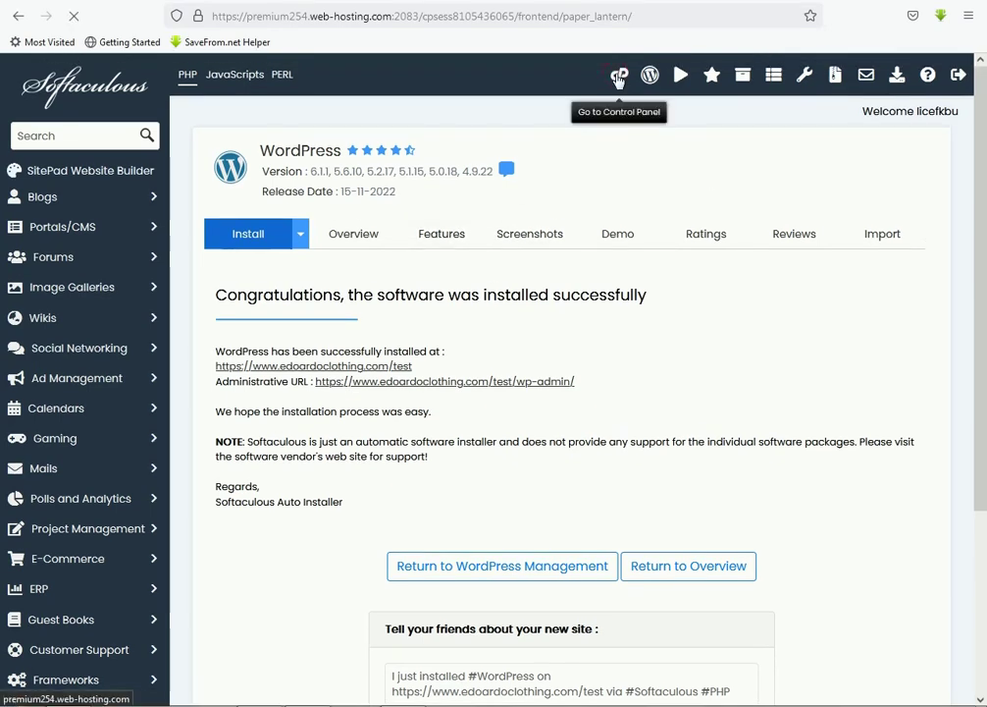
Step: Open File Manager at edoardoclothing.com, inspect the new test folder, then go back to the root
scroll(157, 331, "down", 2)
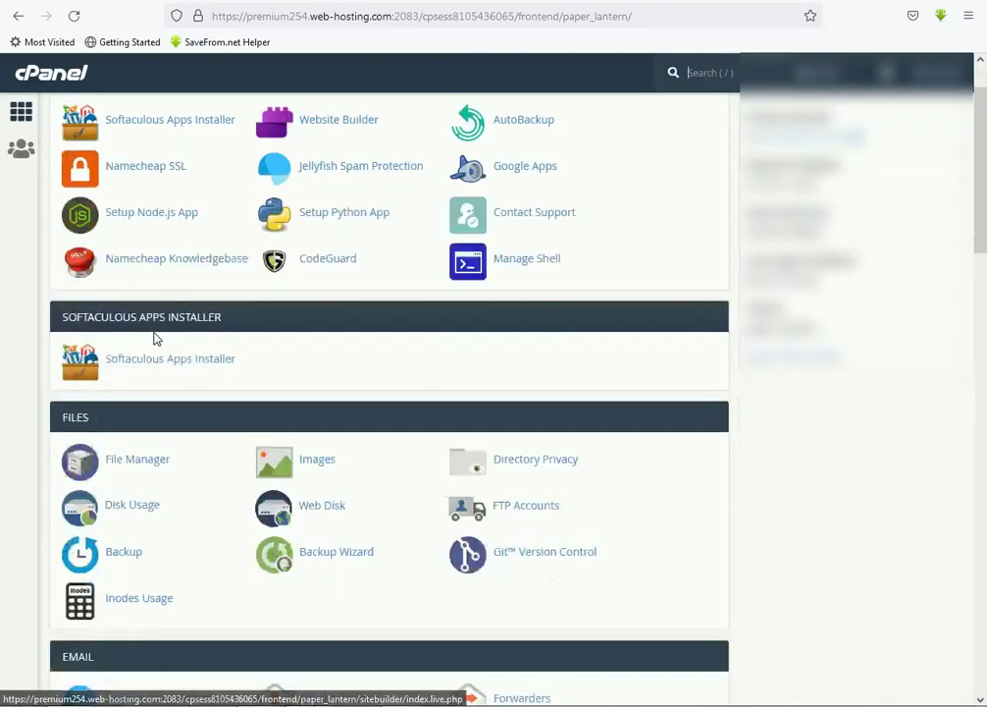
scroll(136, 478, "down", 5)
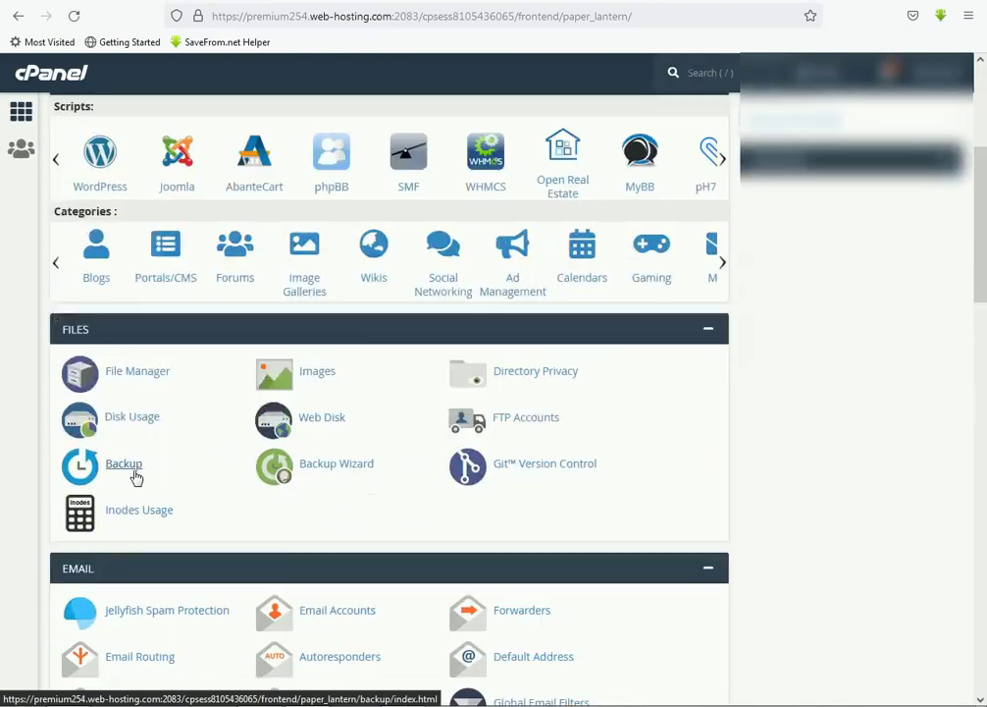
left_click(141, 382)
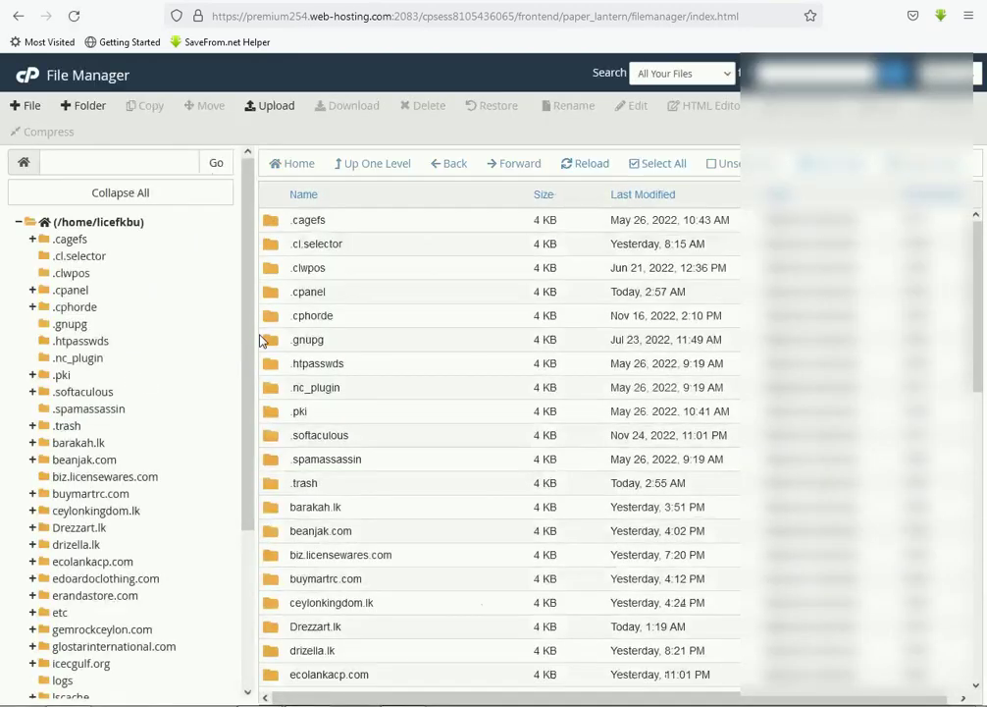
scroll(132, 349, "down", 5)
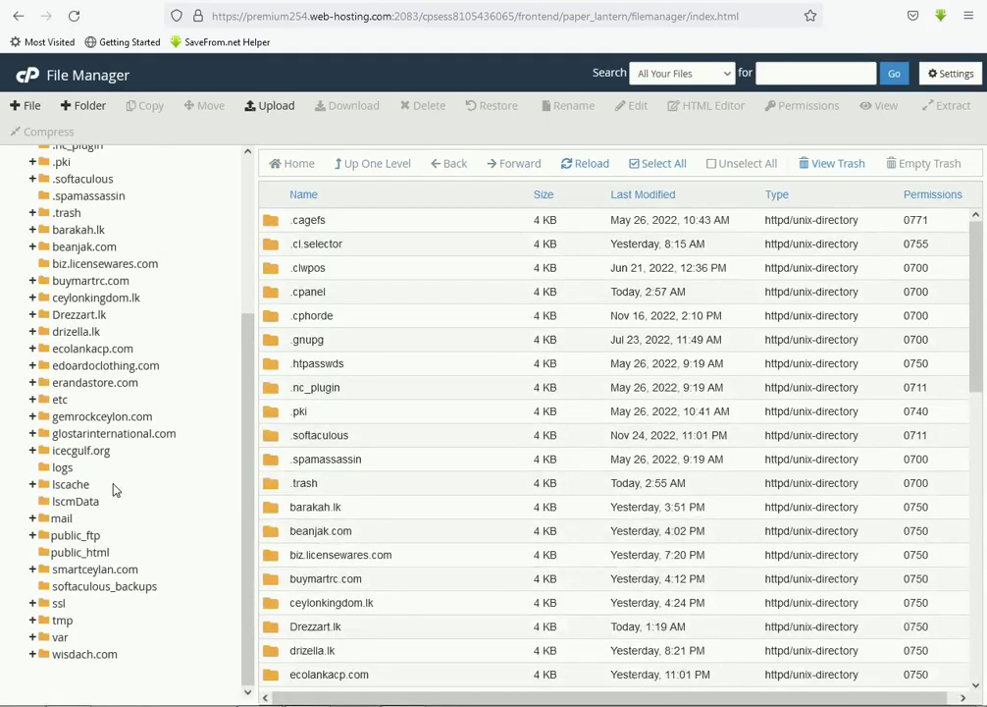
left_click(106, 367)
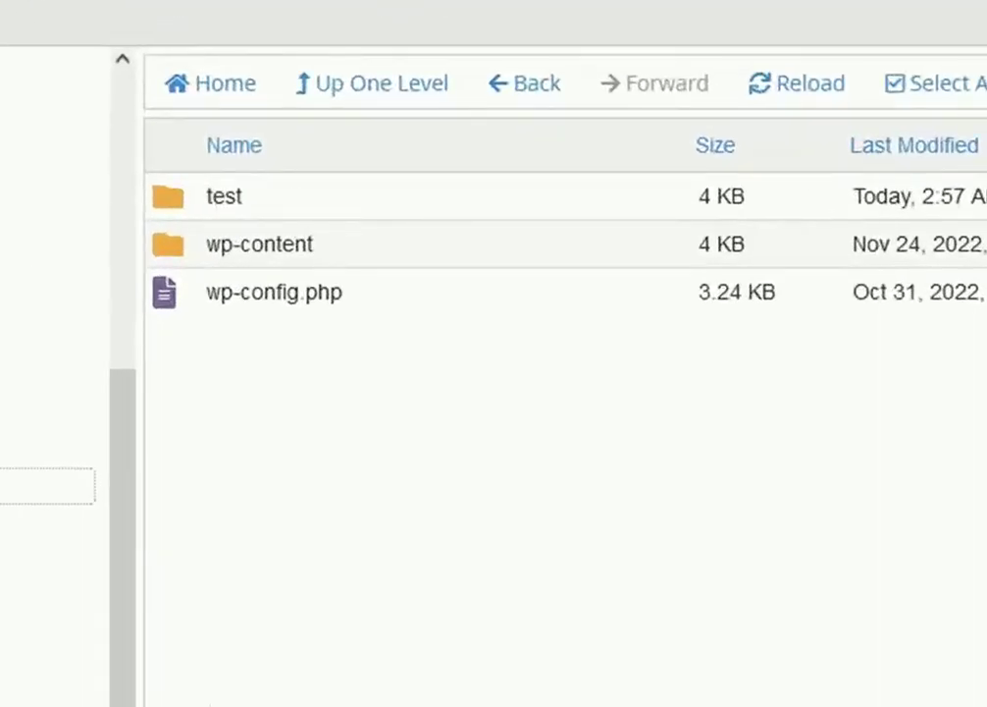
double_click(319, 210)
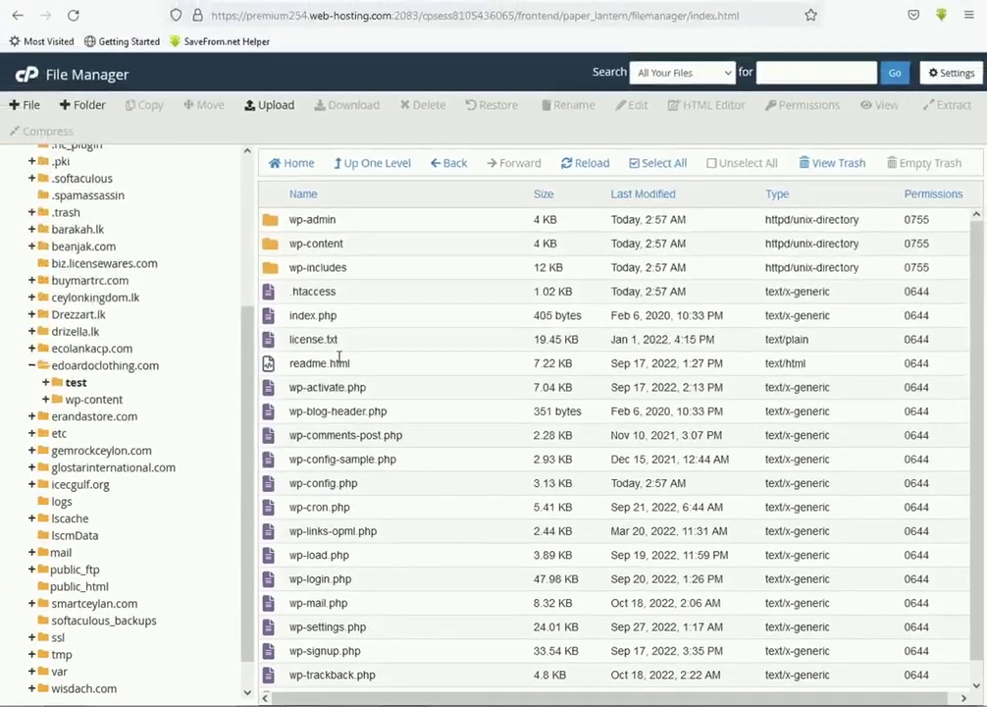
scroll(348, 369, "down", 1)
scroll(299, 295, "up", 1)
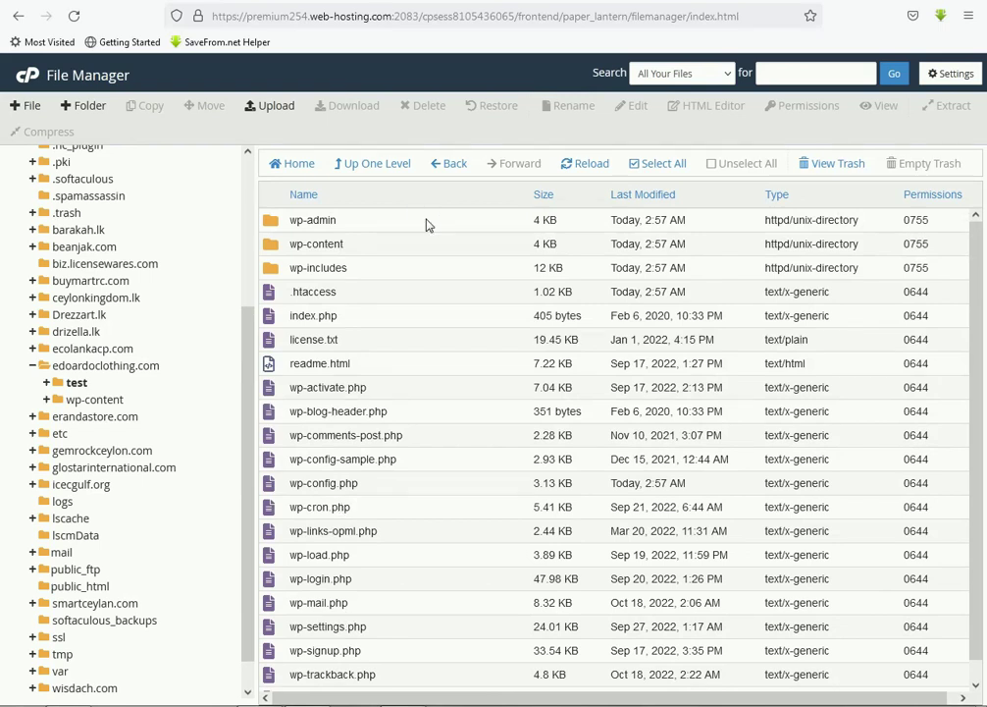
left_click(452, 165)
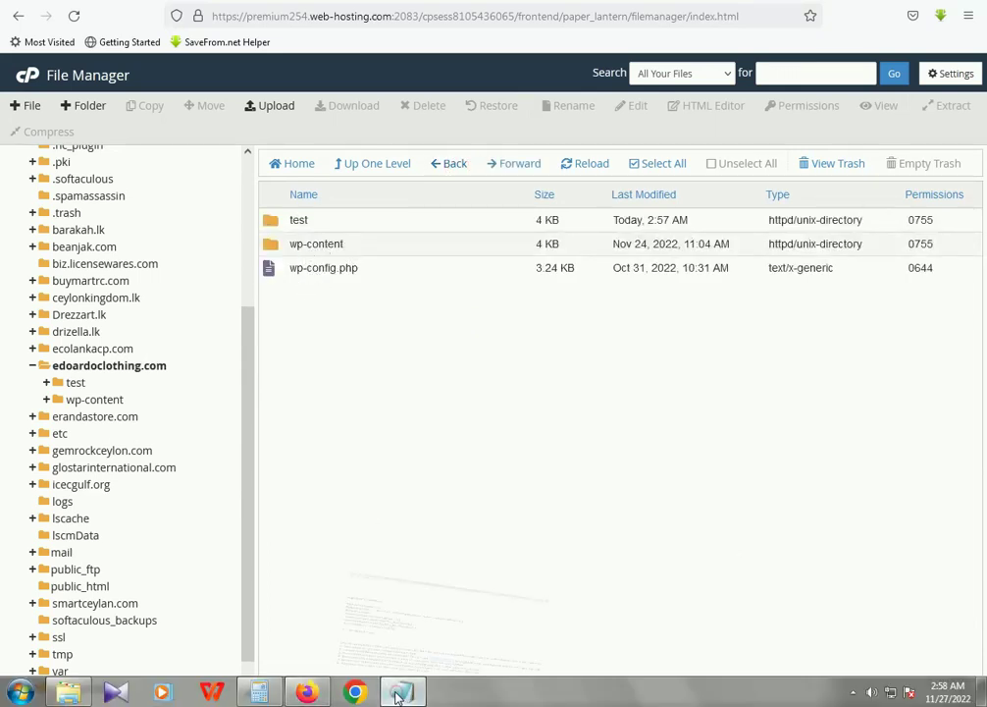
Step: Review step 4 of the .htaccess instructions in the notes
left_click(394, 692)
left_click(34, 531)
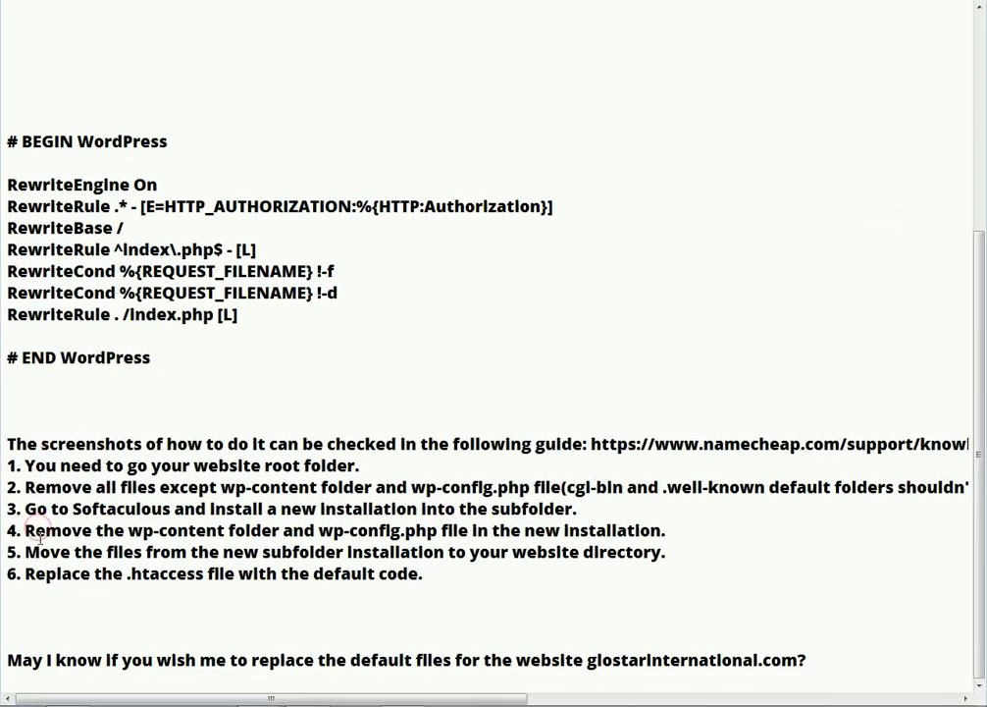
left_click_drag(26, 531, 163, 531)
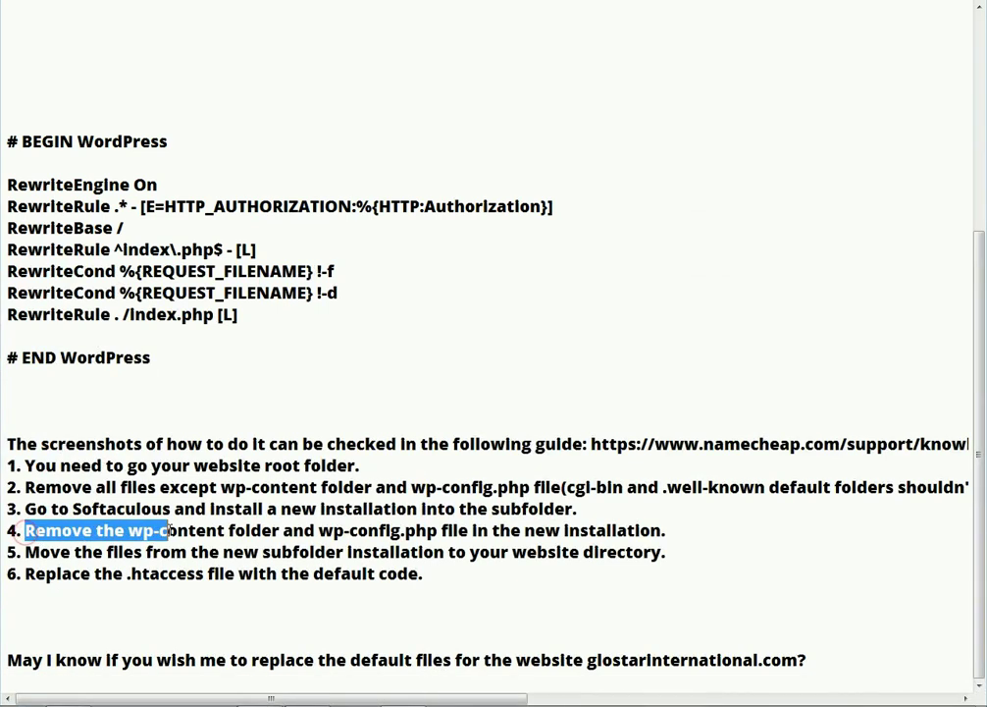
left_click(263, 530)
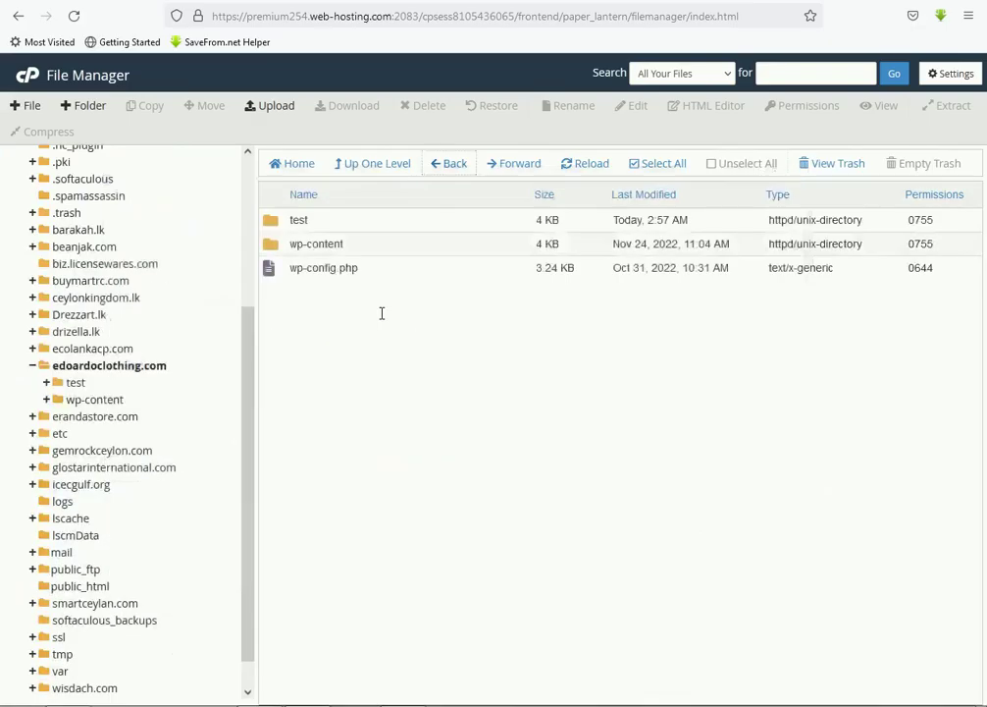
Step: Trash the new wp-content and wp-config.php inside test, then select all remaining files
left_click(313, 226)
double_click(313, 227)
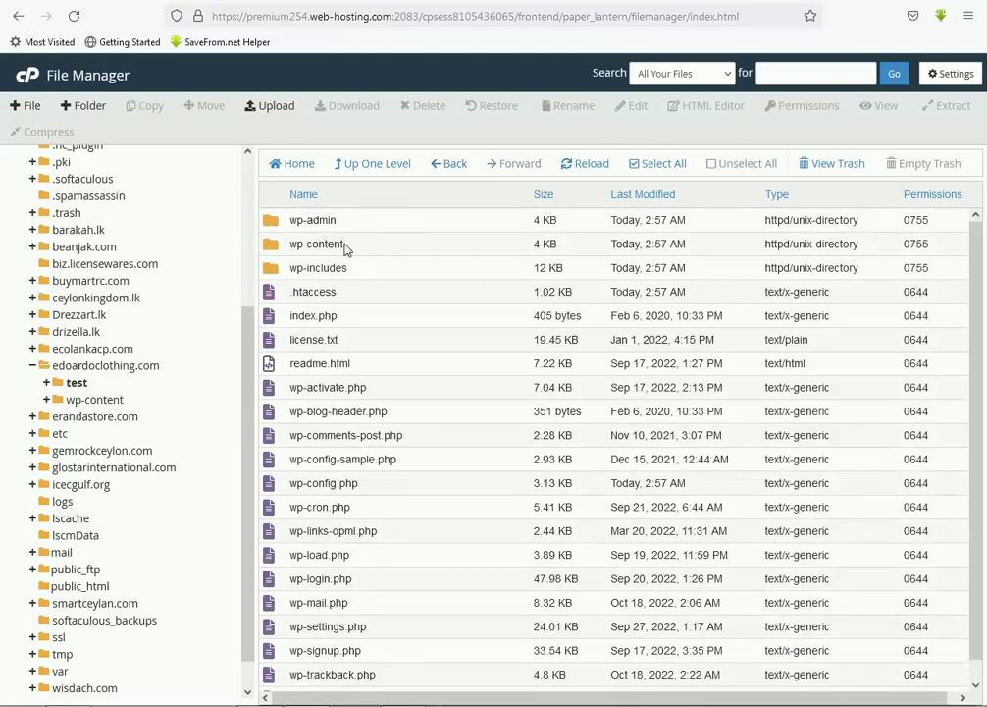
left_click(377, 246)
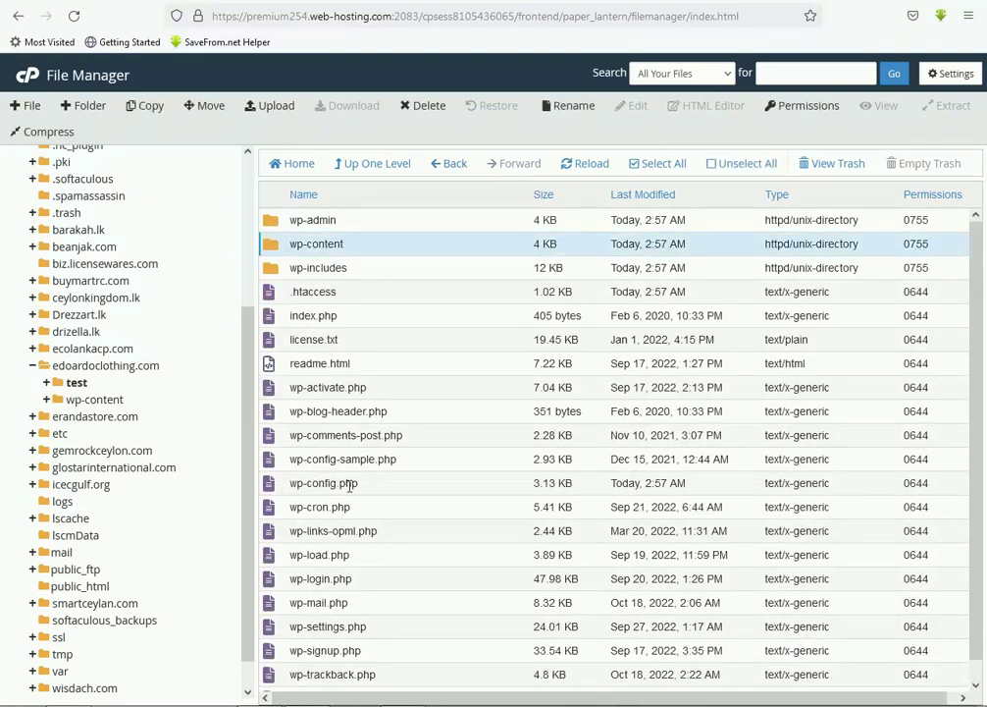
left_click(387, 488, "ctrl")
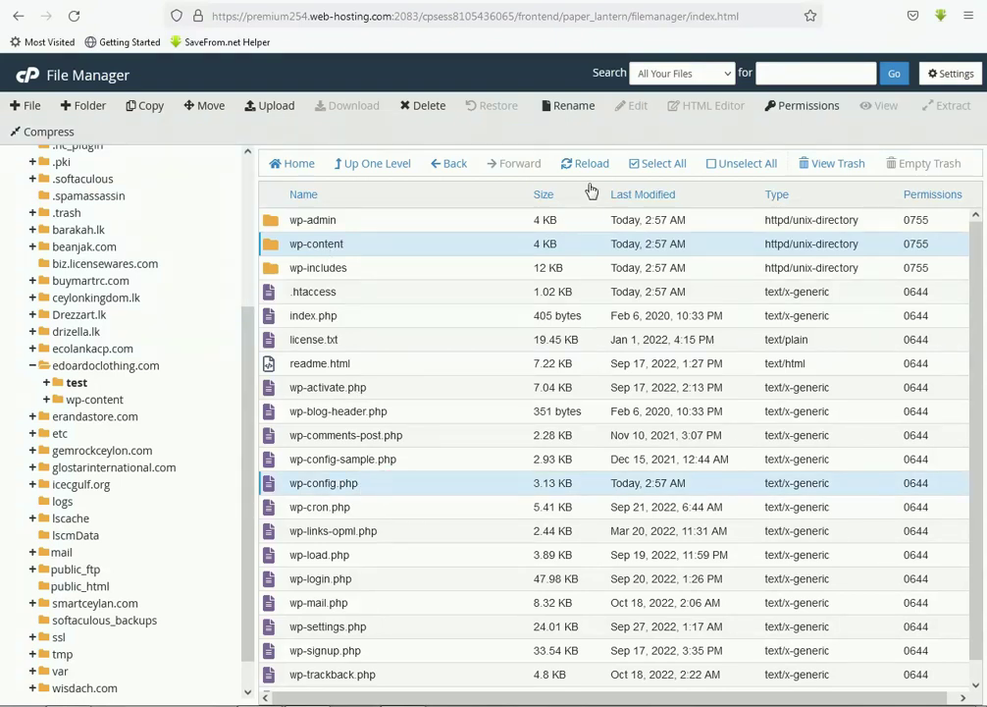
left_click(417, 108)
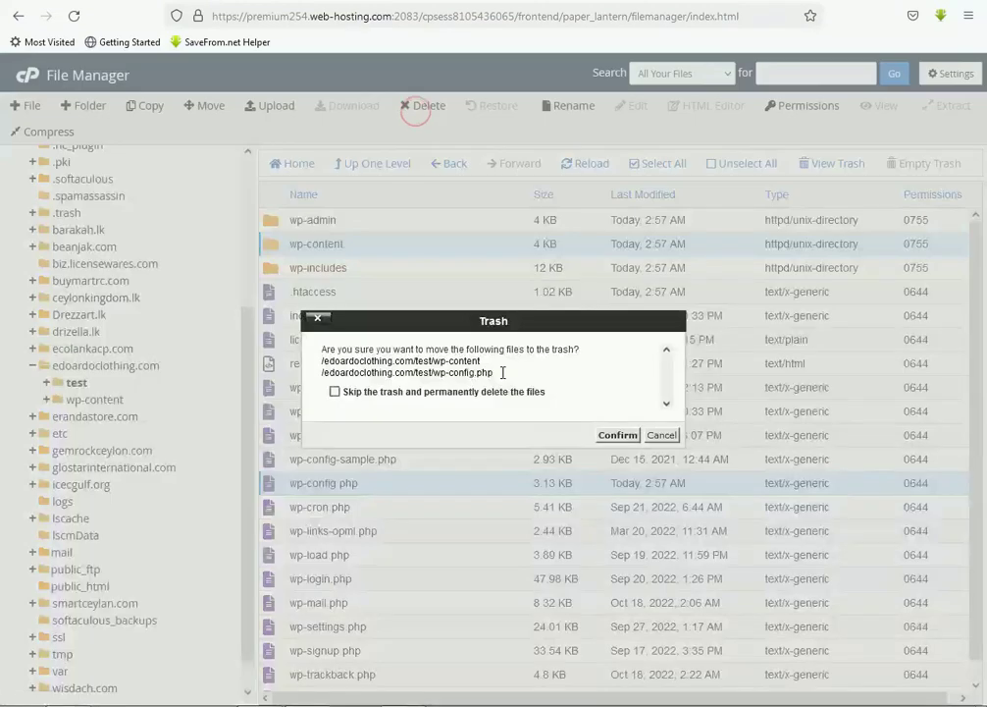
left_click(621, 436)
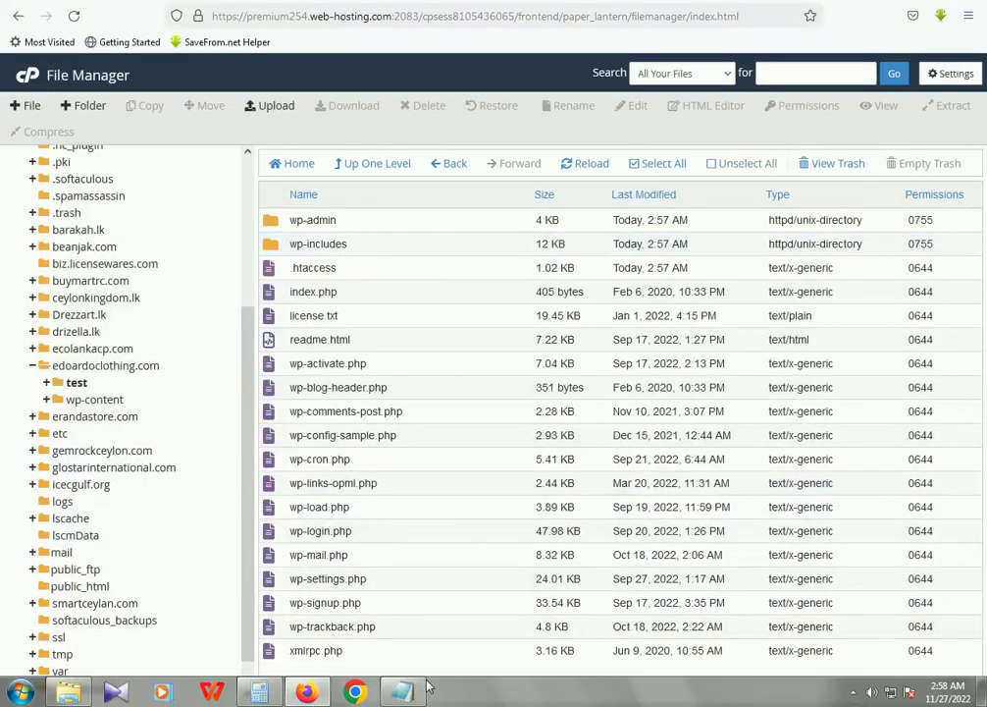
left_click(404, 693)
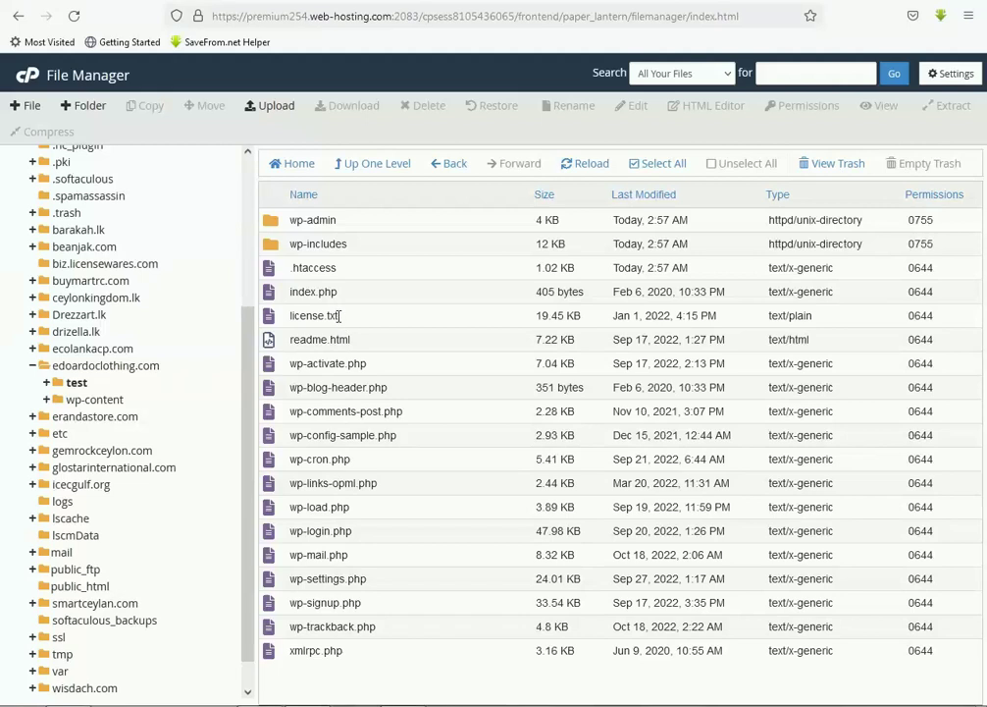
left_click(649, 167)
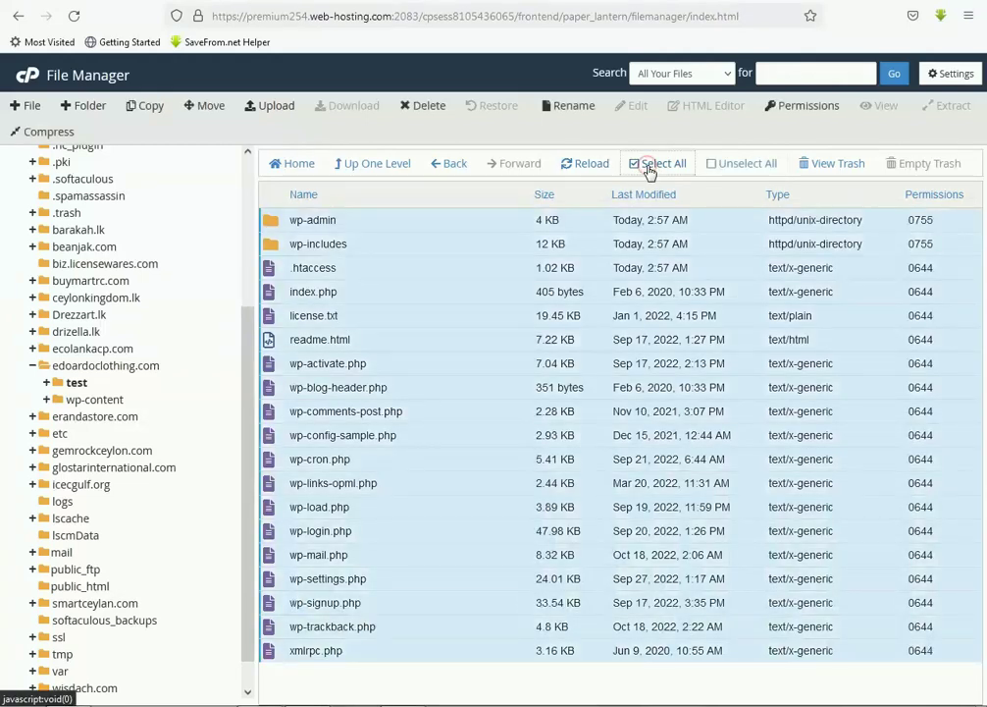
Step: Move the selected files from test up into the edoardoclothing.com root by removing 'test' from the path
left_click(211, 106)
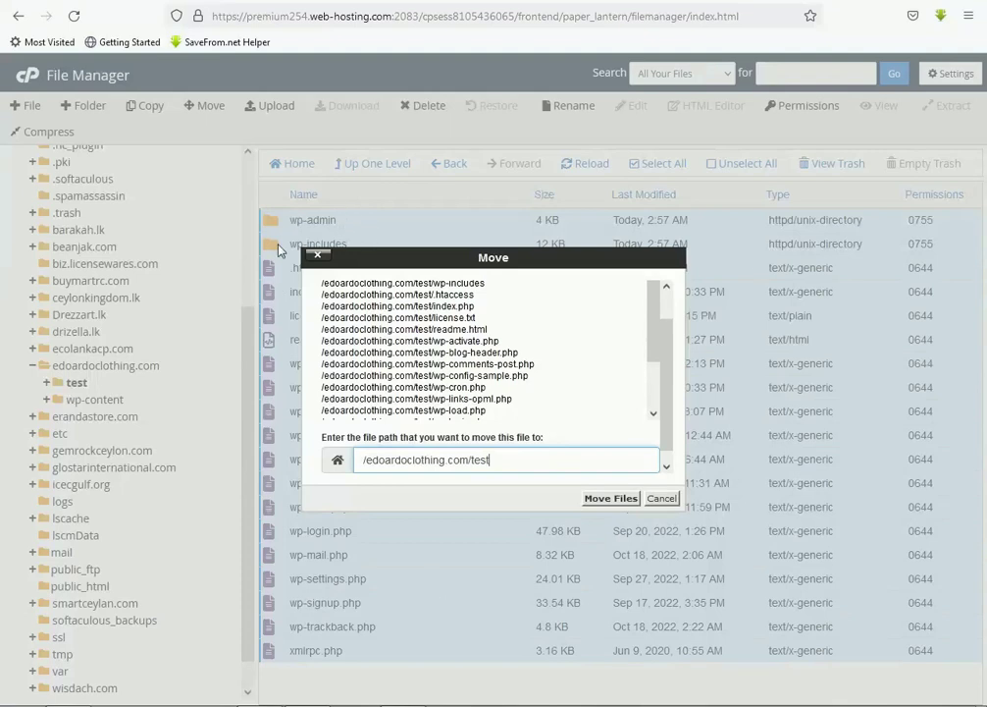
double_click(482, 461)
key("BackSpace")
left_click(618, 503)
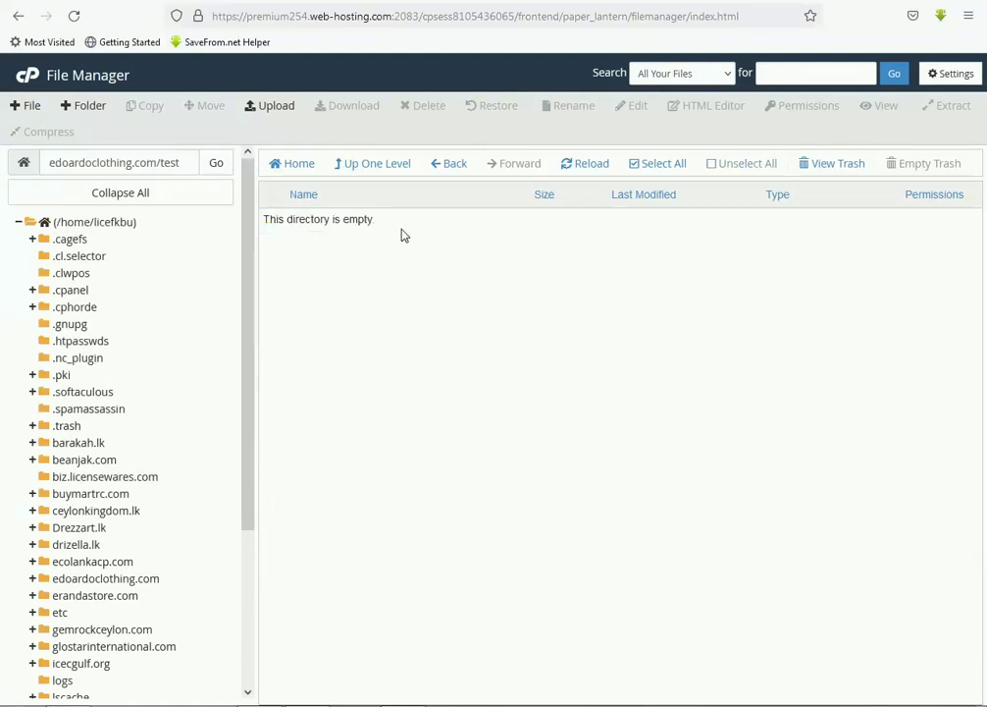
left_click(455, 164)
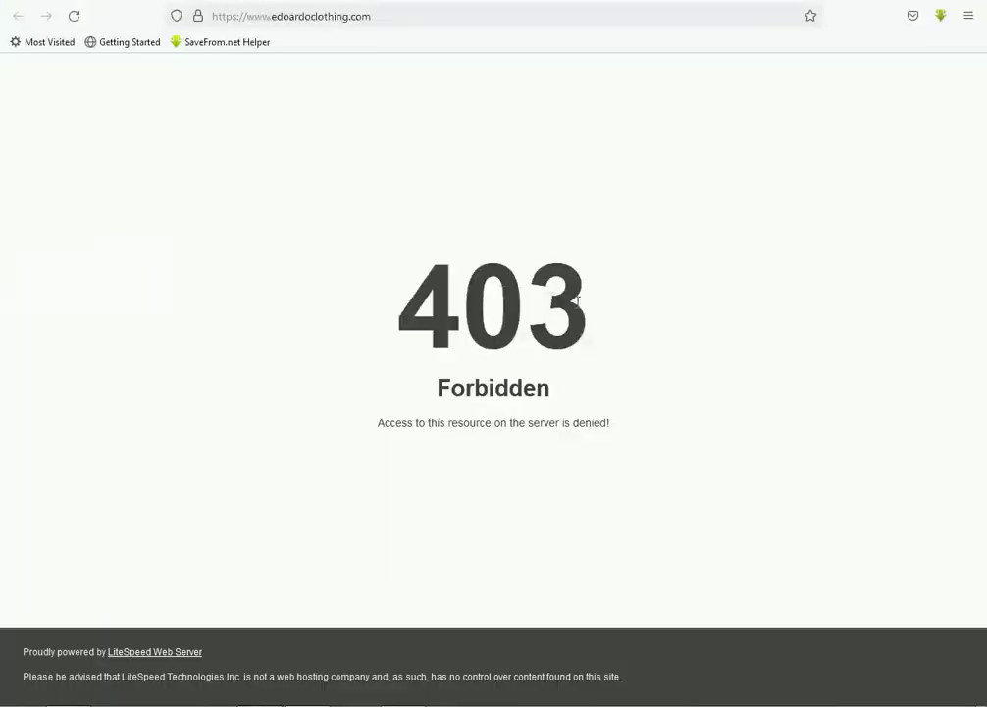
Step: Reload the Edoardo store, dismiss its popup and browse the trending products, then bring up the default .htaccess notes
left_click(74, 16)
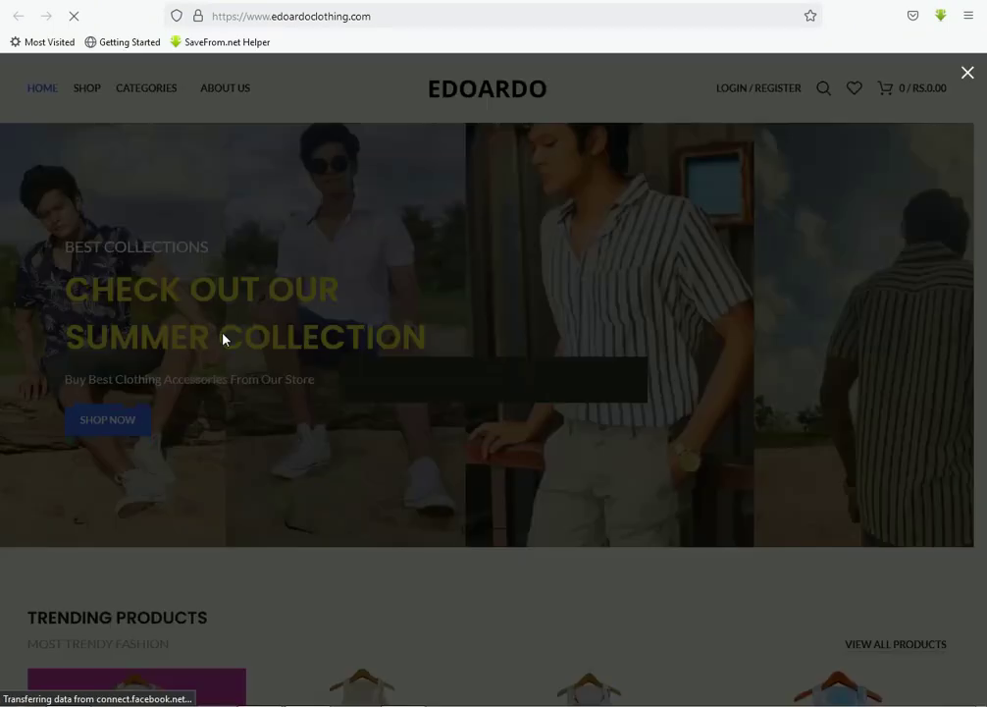
left_click(966, 73)
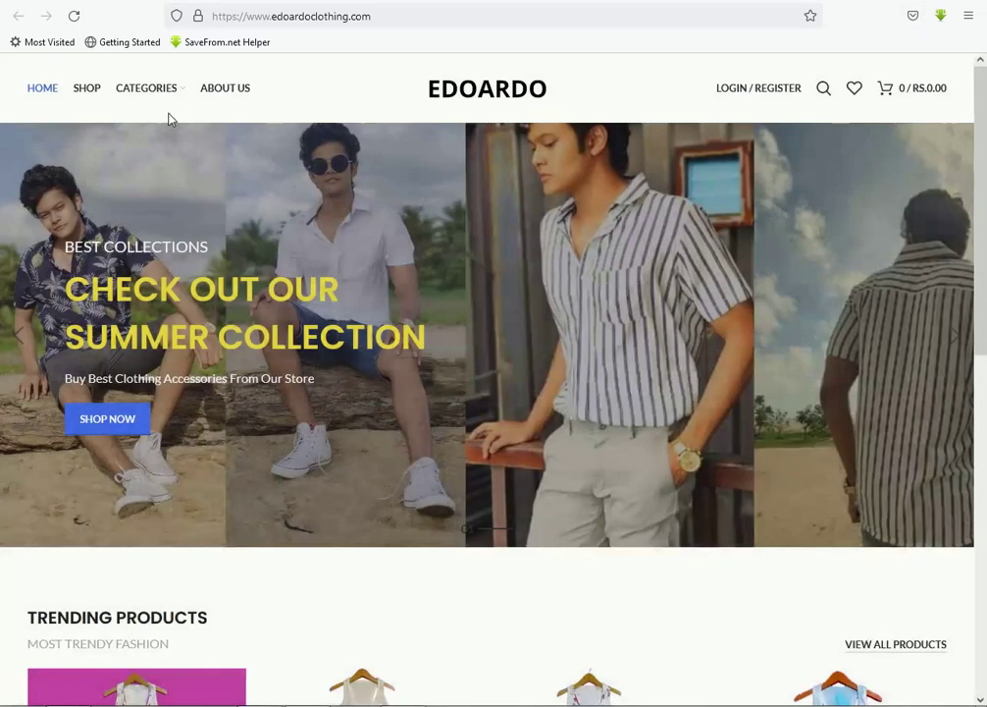
scroll(340, 400, "down", 5)
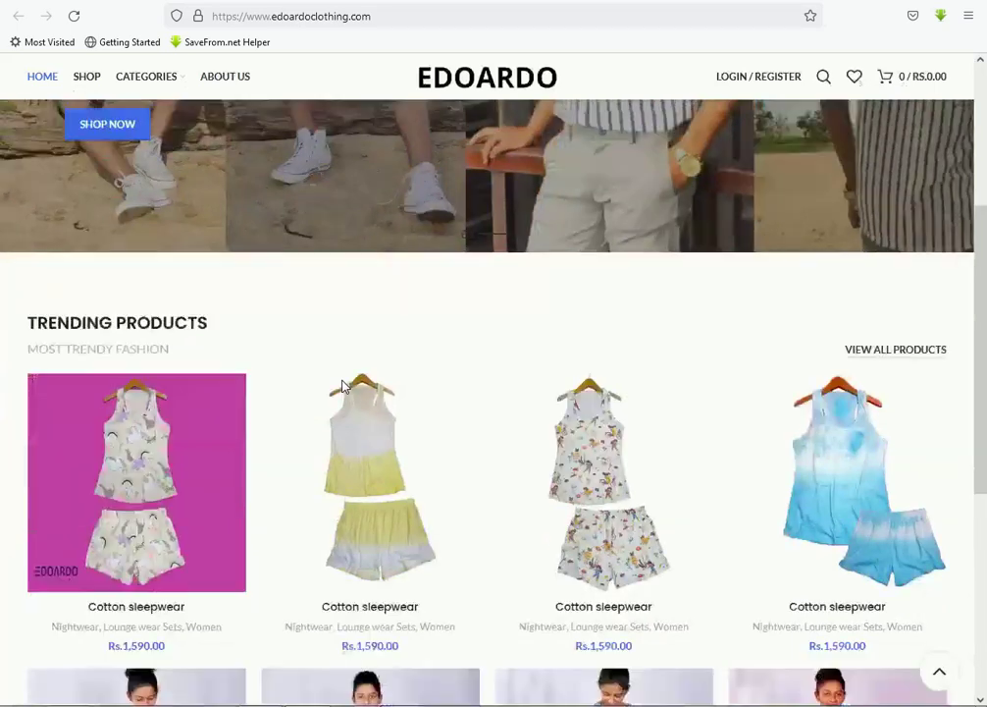
scroll(344, 388, "down", 2)
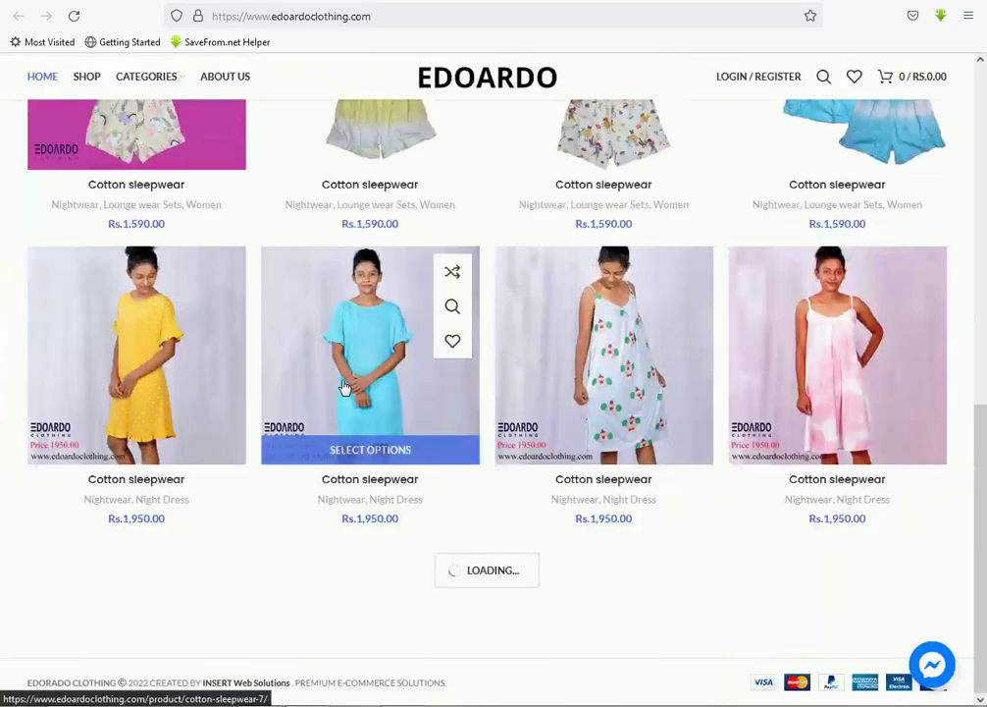
scroll(344, 387, "up", 1)
scroll(344, 387, "up", 10)
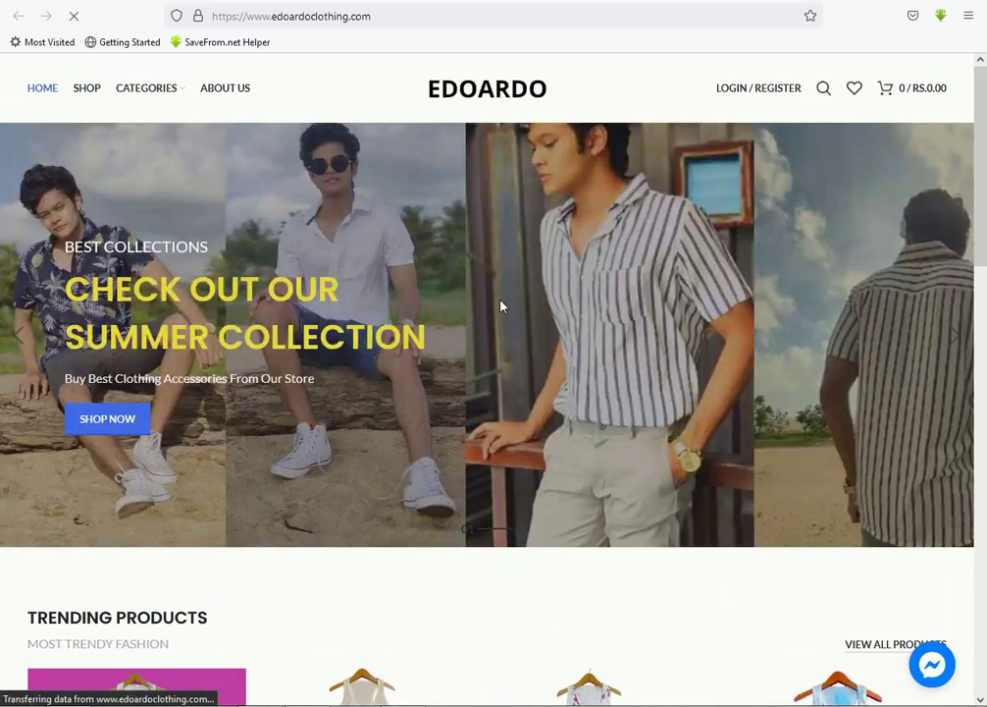
key("alt+Tab")
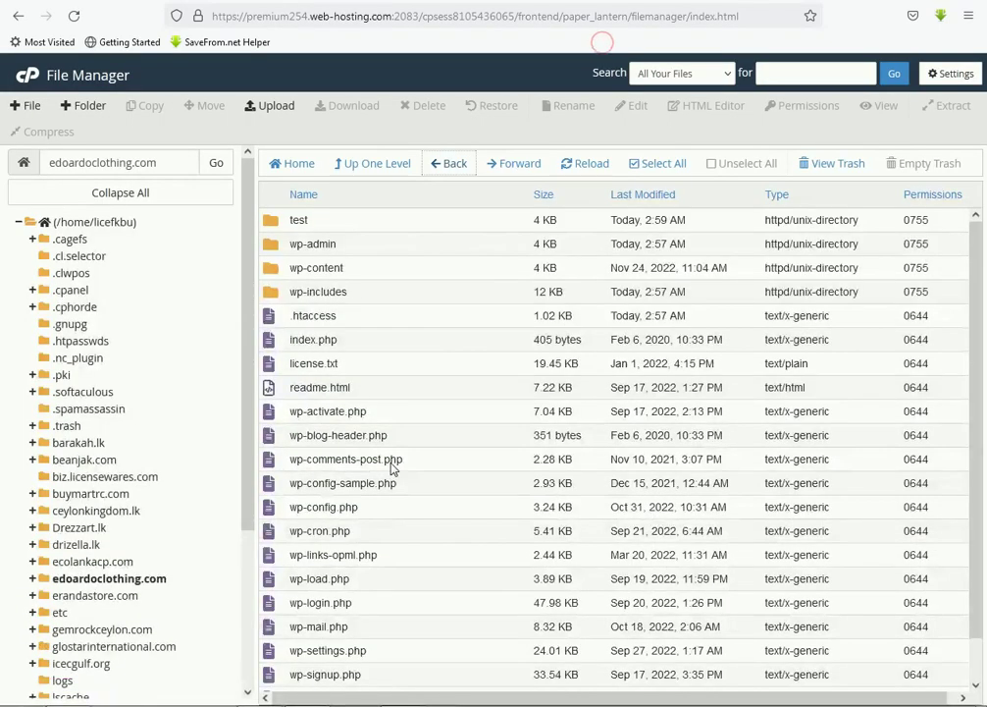
left_click(307, 691)
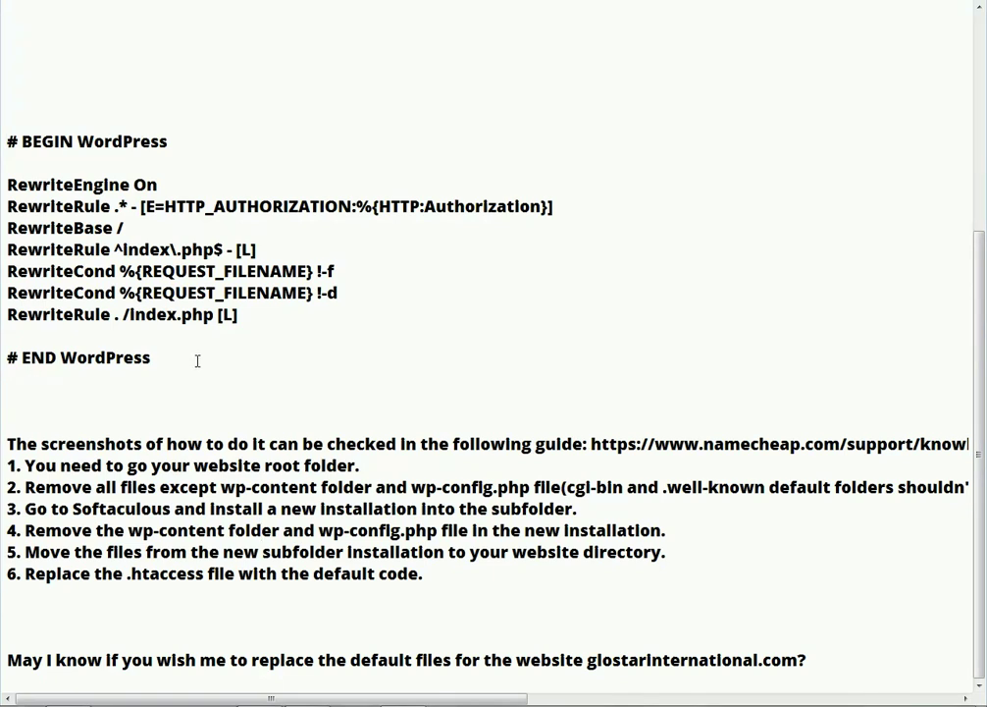
Step: Copy the default WordPress rewrite block from the notes and open the root .htaccess in the editor
left_click_drag(7, 140, 160, 346)
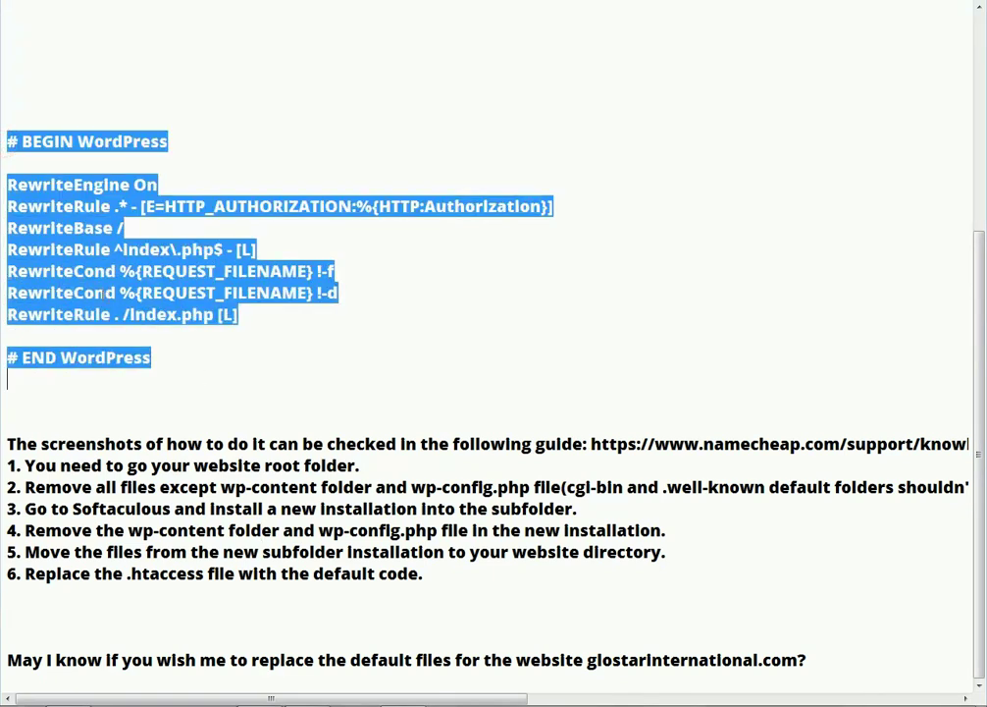
right_click(89, 284)
left_click(132, 333)
key("alt+Tab")
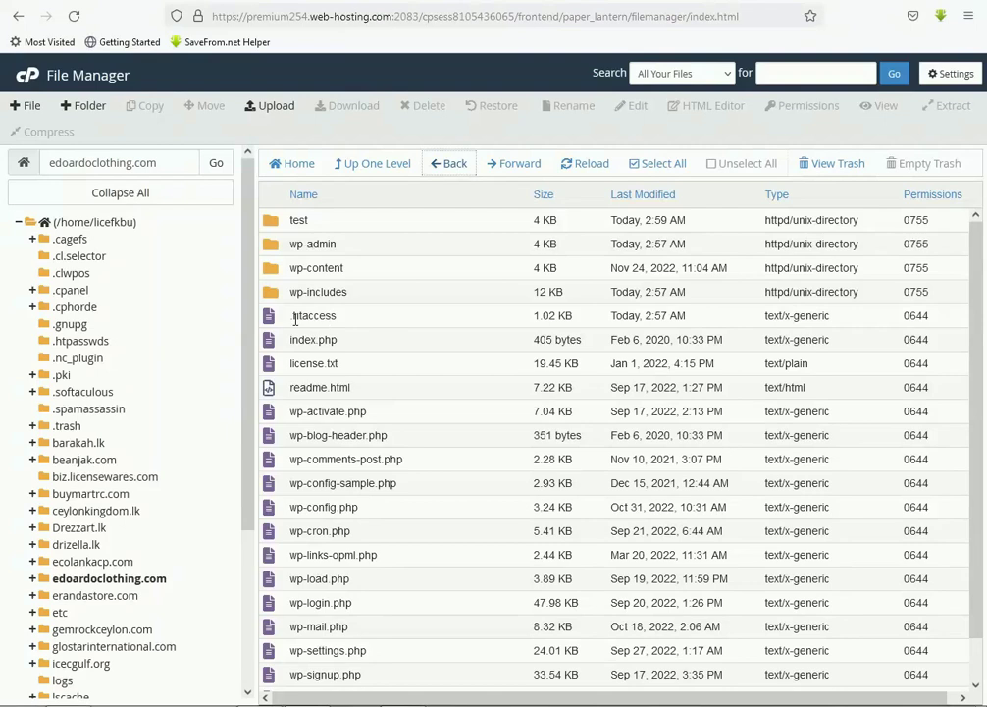
left_click(352, 323)
right_click(355, 323)
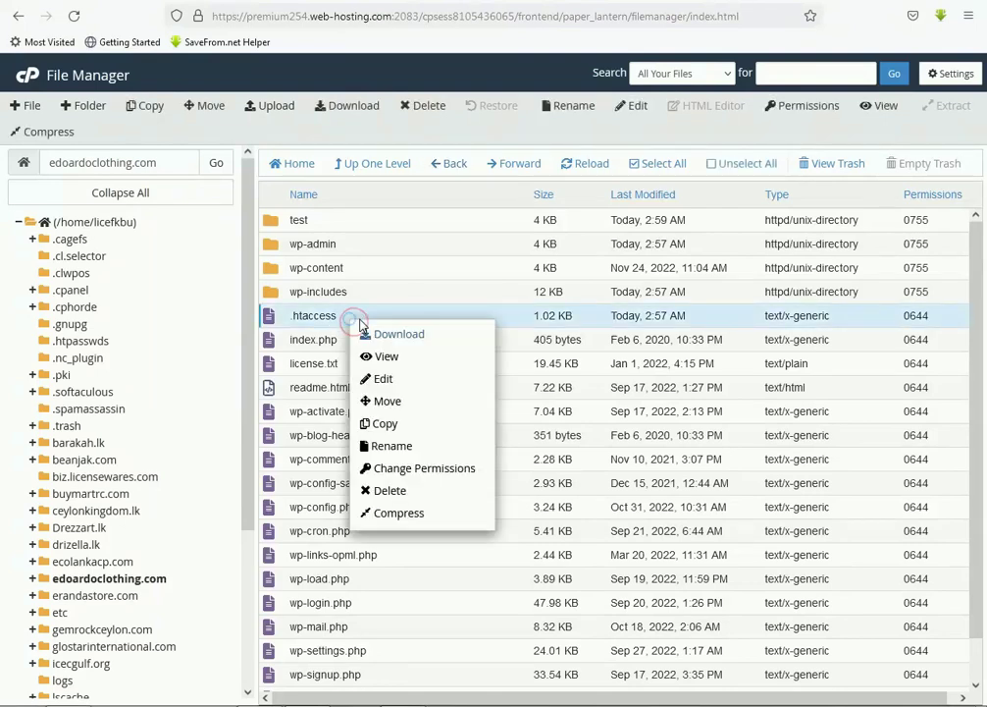
left_click(394, 381)
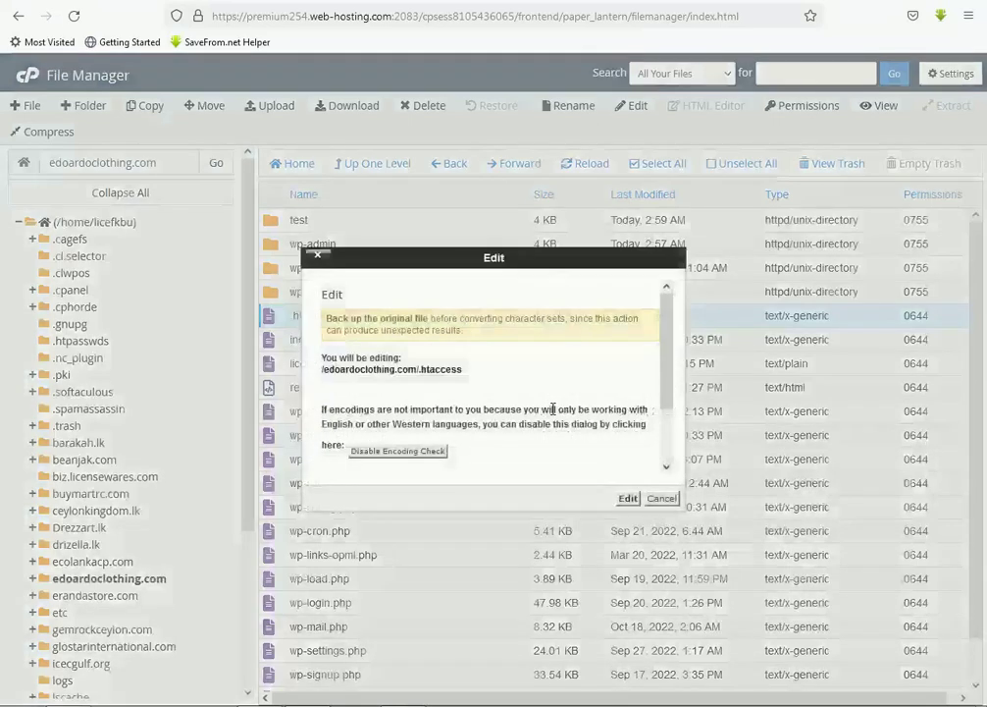
left_click(628, 498)
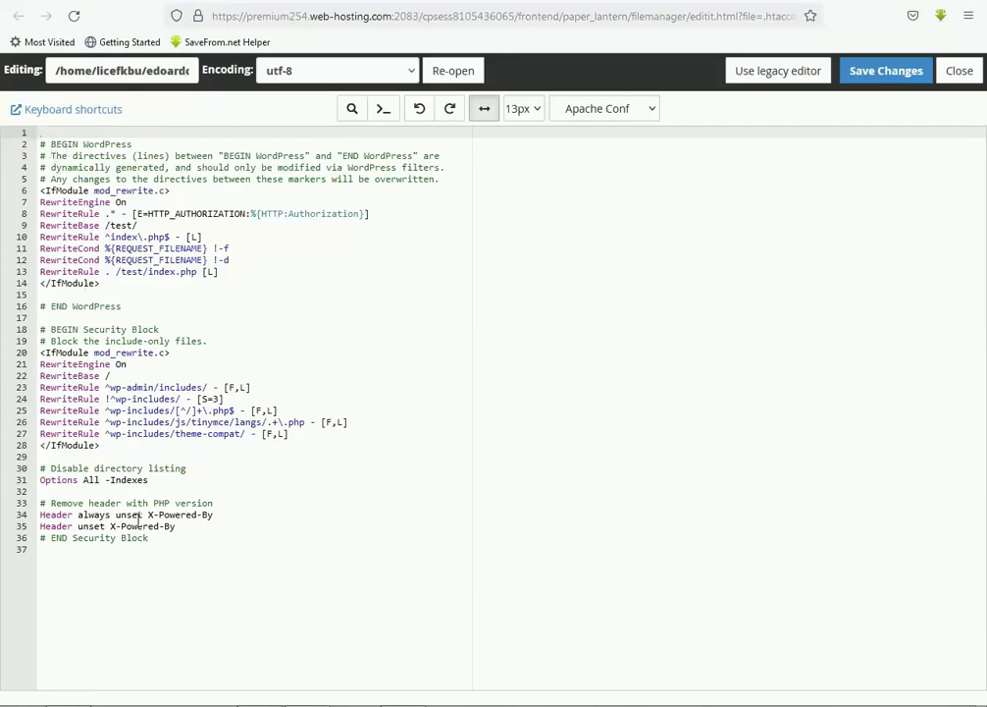
Step: Replace the .htaccess contents with the pasted rules, then undo back to the original 37 lines
left_click_drag(184, 550, 42, 130)
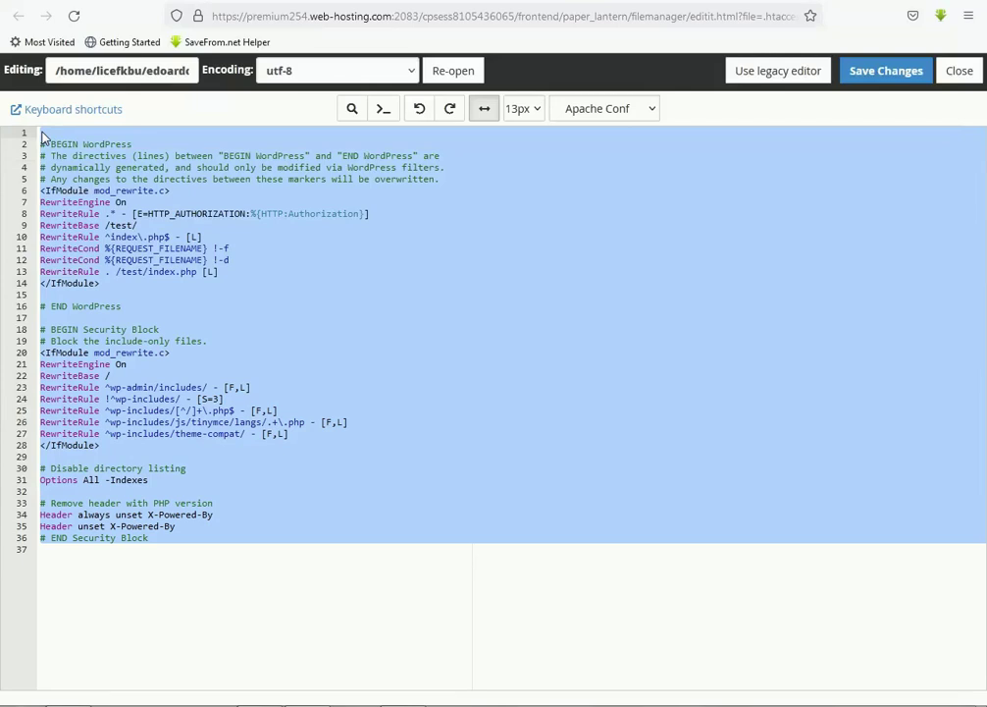
key("BackSpace")
key("ctrl+v")
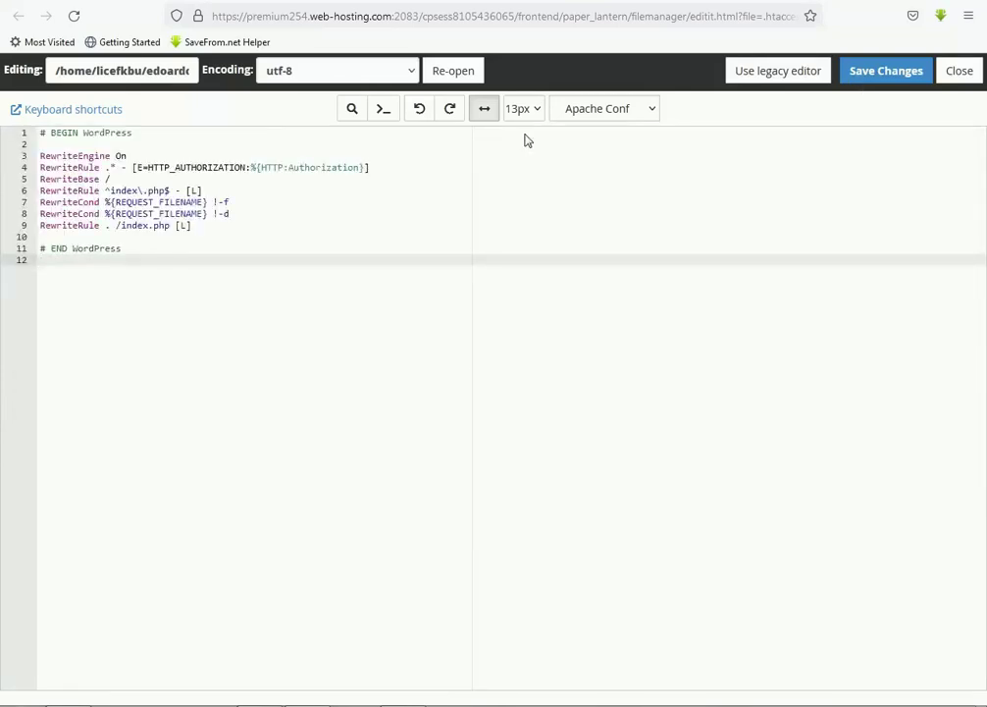
left_click(419, 109)
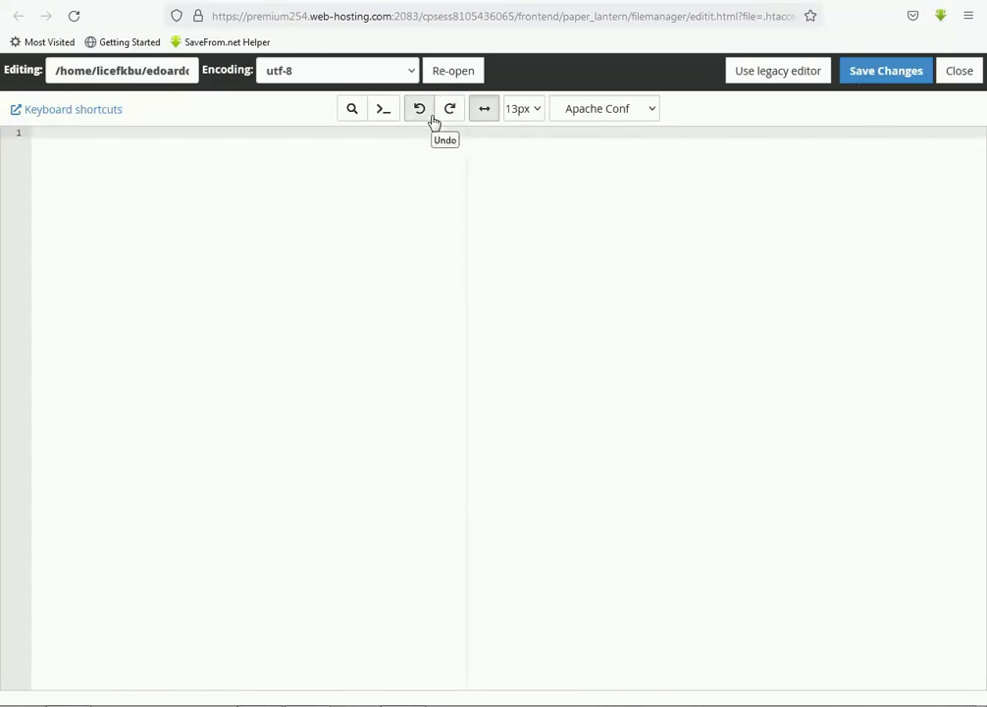
left_click(431, 116)
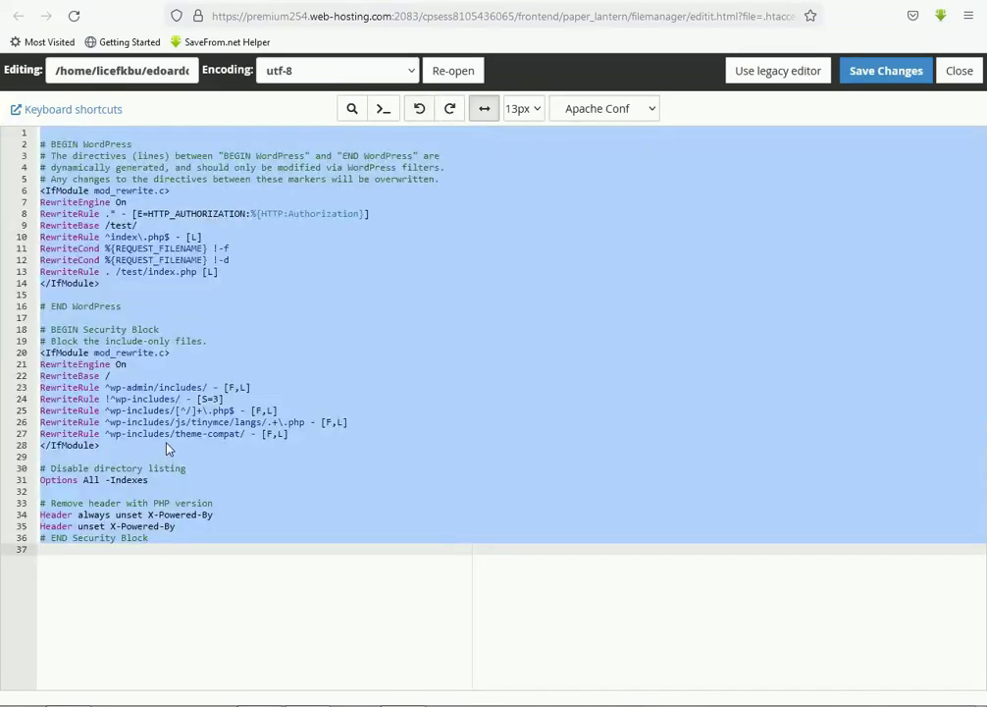
Step: Re-select the default WordPress rewrite block in the notes to copy it again
left_click(402, 692)
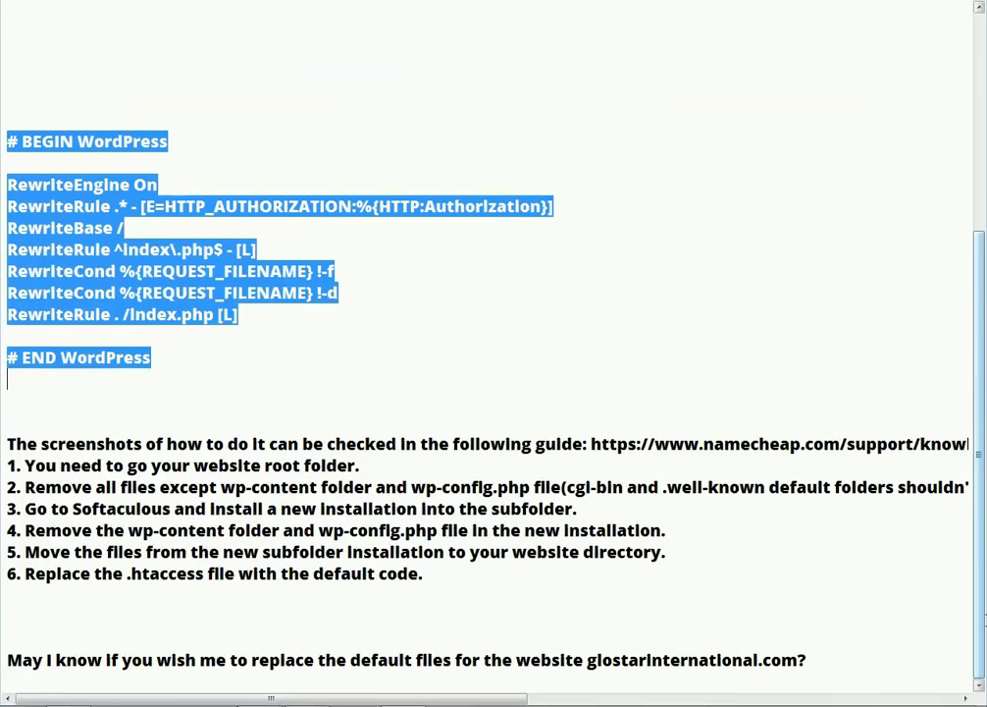
key("ctrl+End")
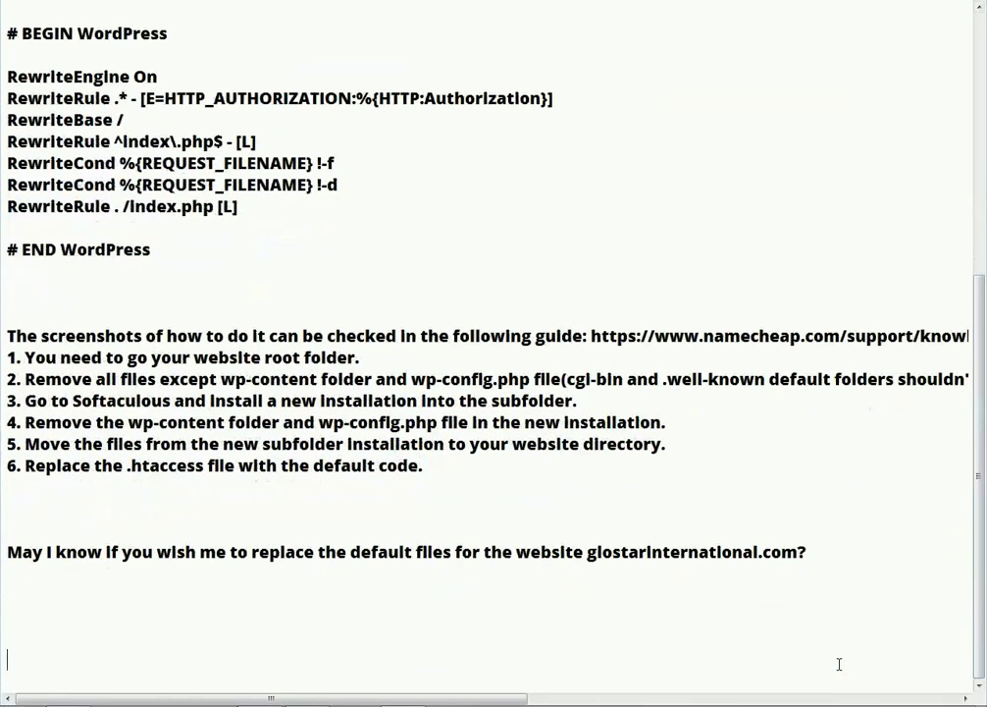
key("ctrl+v")
scroll(285, 555, "up", 5)
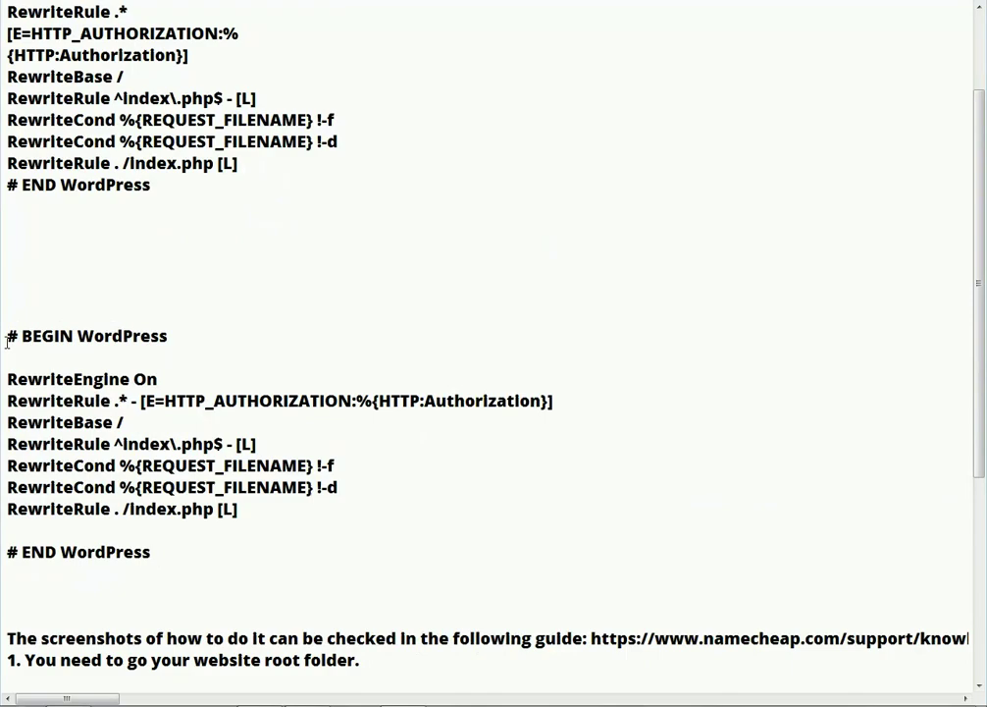
left_click_drag(8, 341, 238, 573)
key("alt+Tab")
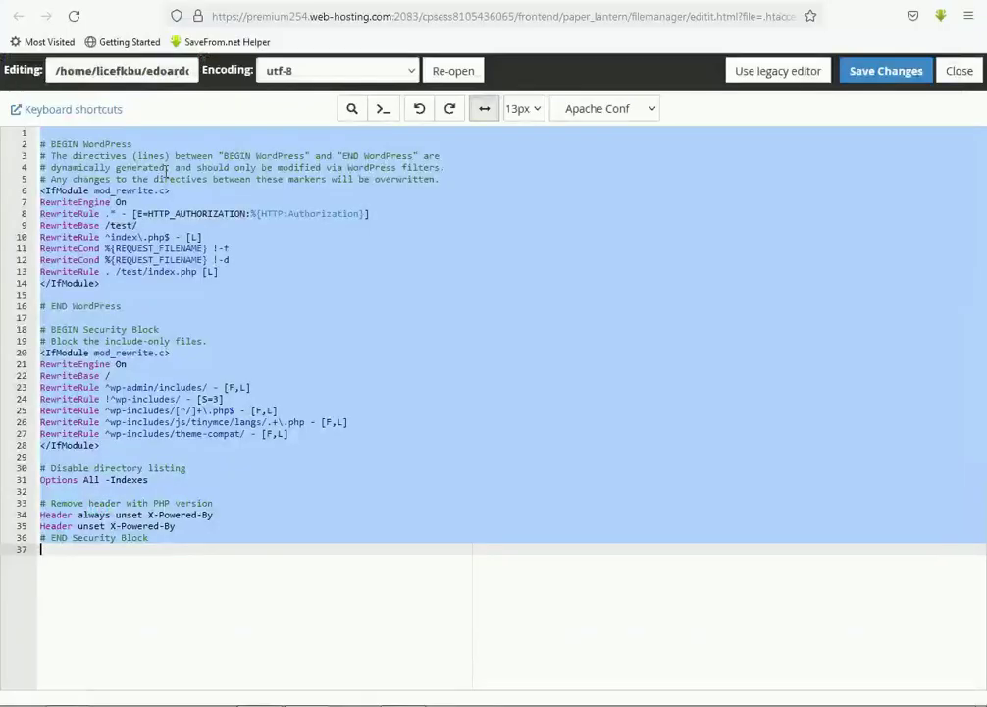
Step: Replace the .htaccess contents with the default WordPress block, save, and close the editor
key("BackSpace")
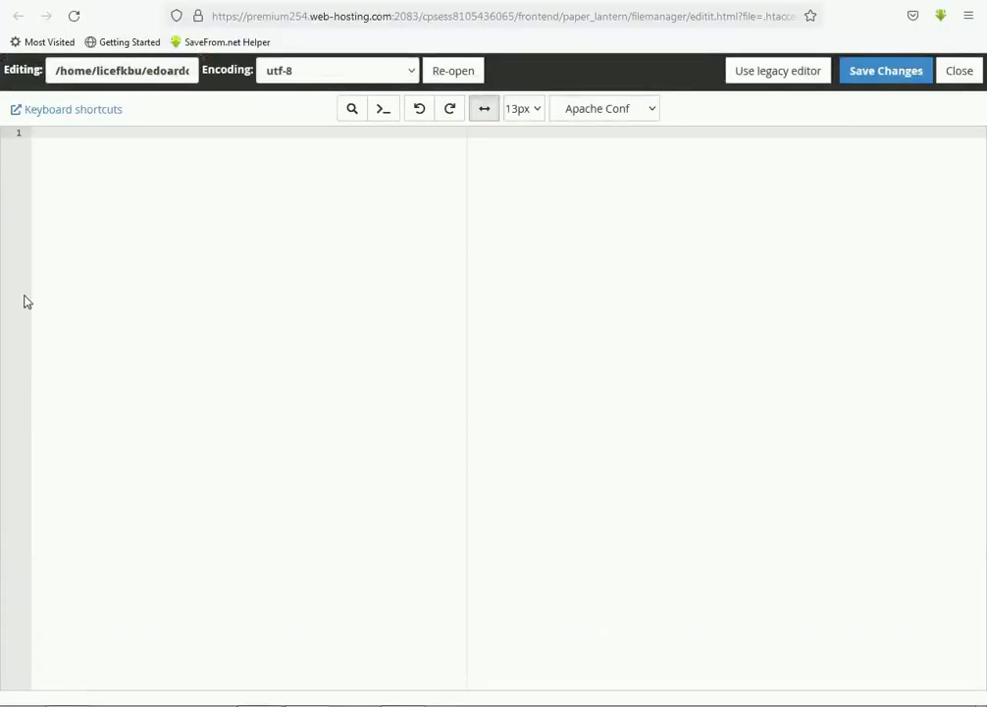
key("ctrl+v")
left_click(890, 72)
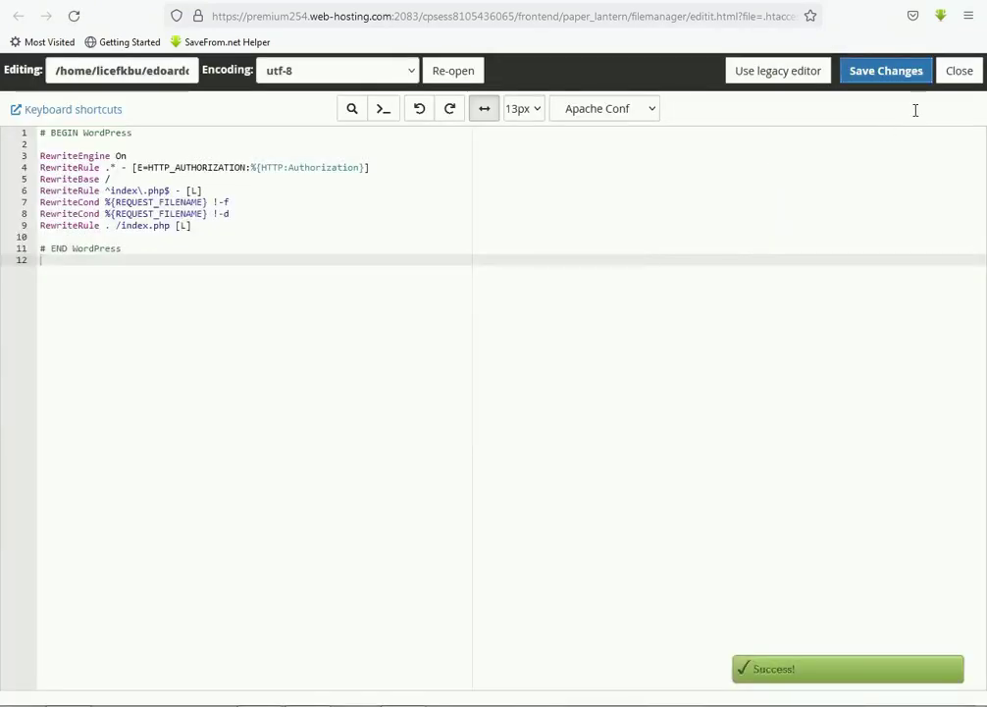
left_click(969, 73)
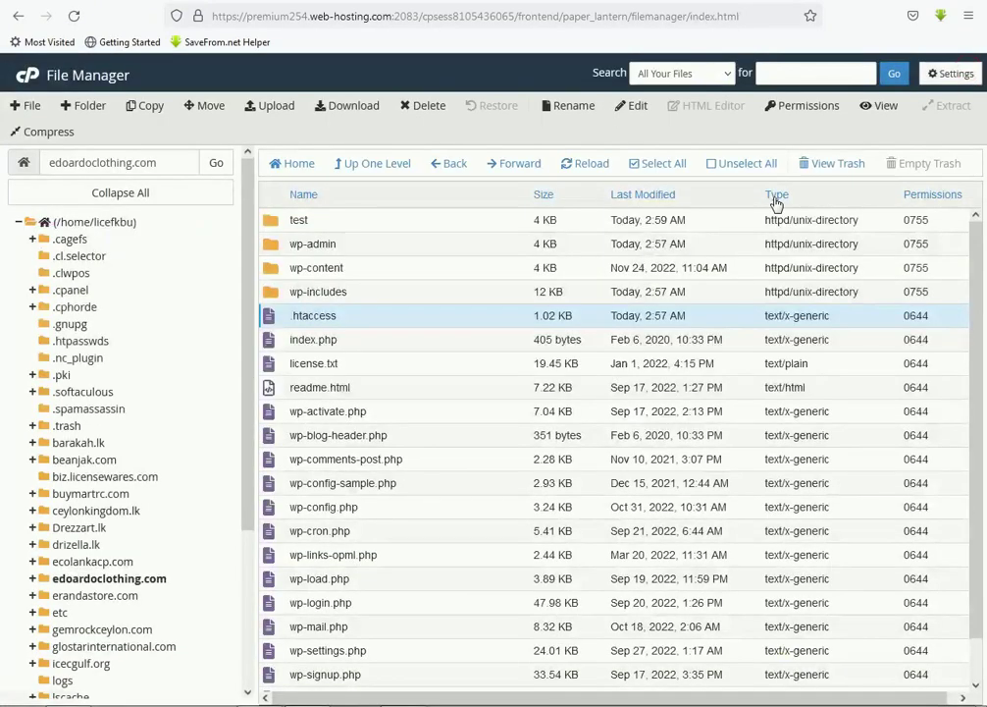
Step: Reload the live store to test the new .htaccess and scroll through its products
key("ctrl+Tab")
left_click(73, 17)
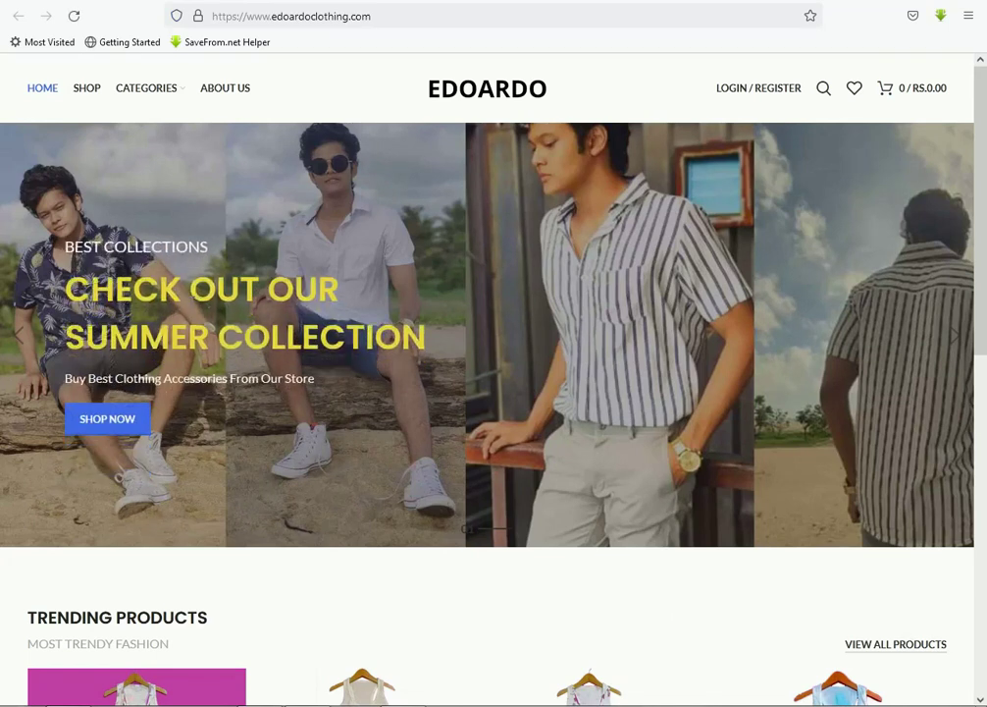
scroll(258, 473, "down", 6)
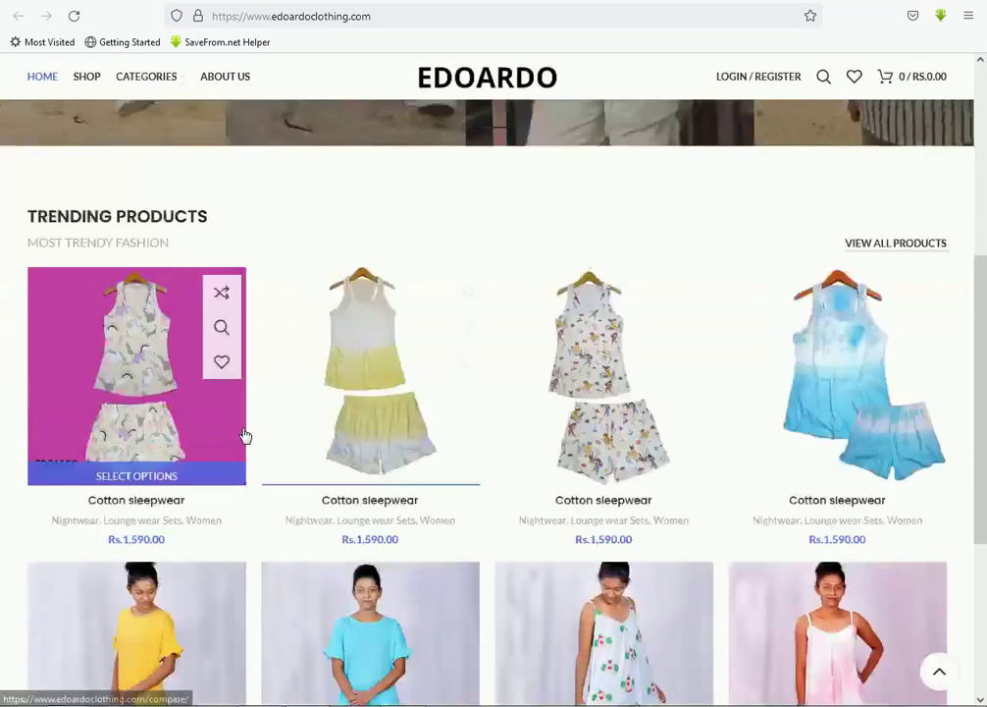
scroll(245, 438, "up", 5)
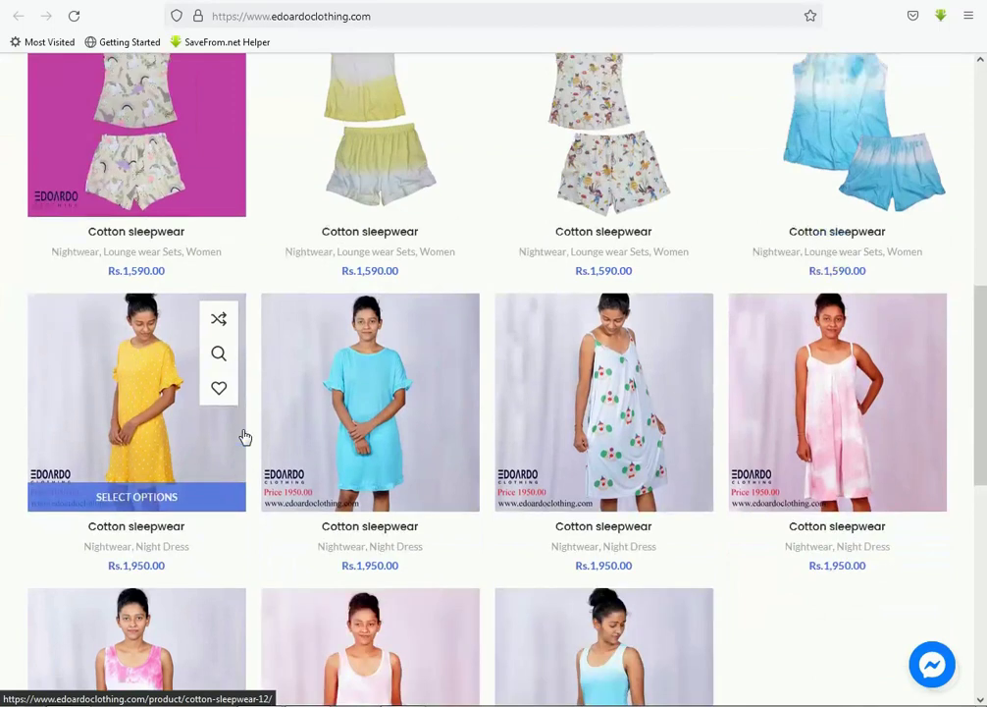
scroll(254, 433, "up", 4)
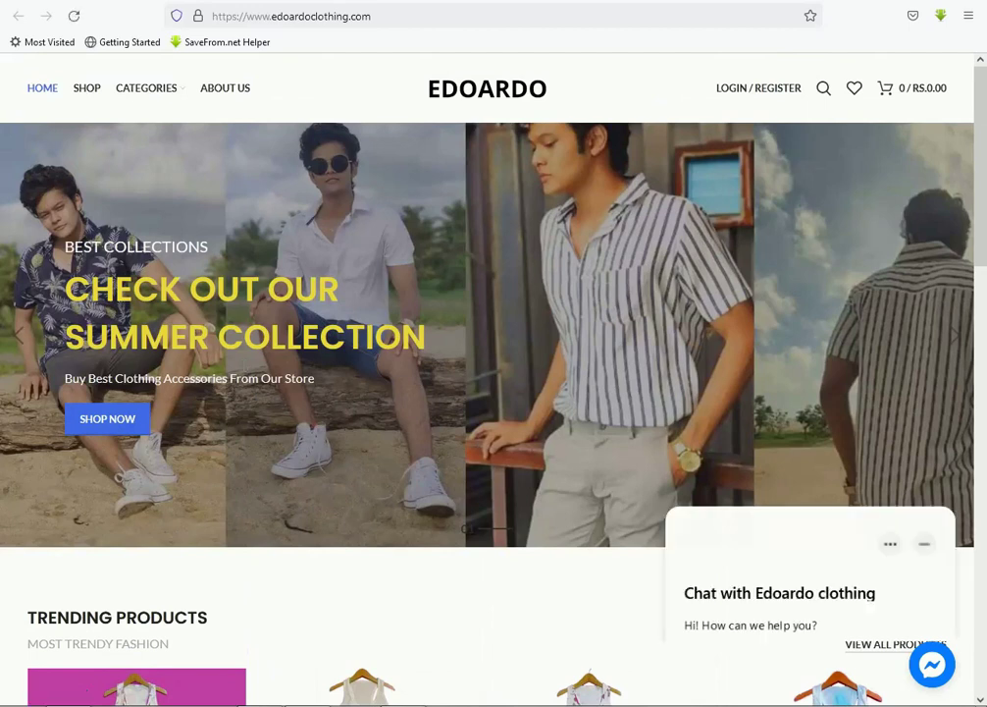
Step: Open wp-content > plugins in File Manager, then return to the live store homepage
left_click(496, 1)
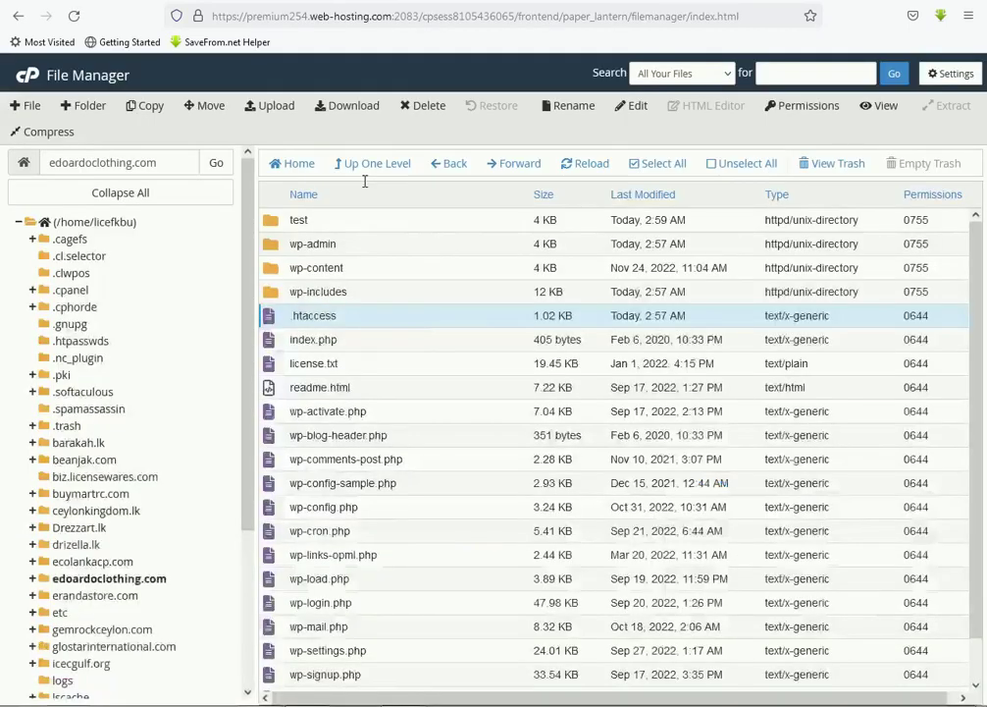
key("ctrl+Tab")
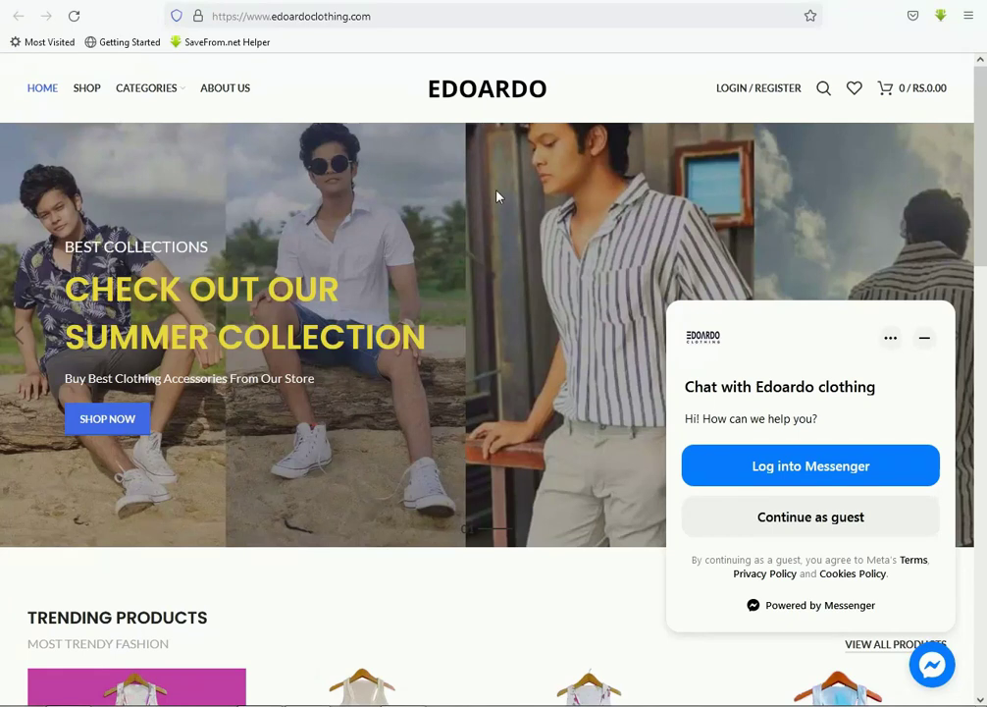
key("ctrl+Tab")
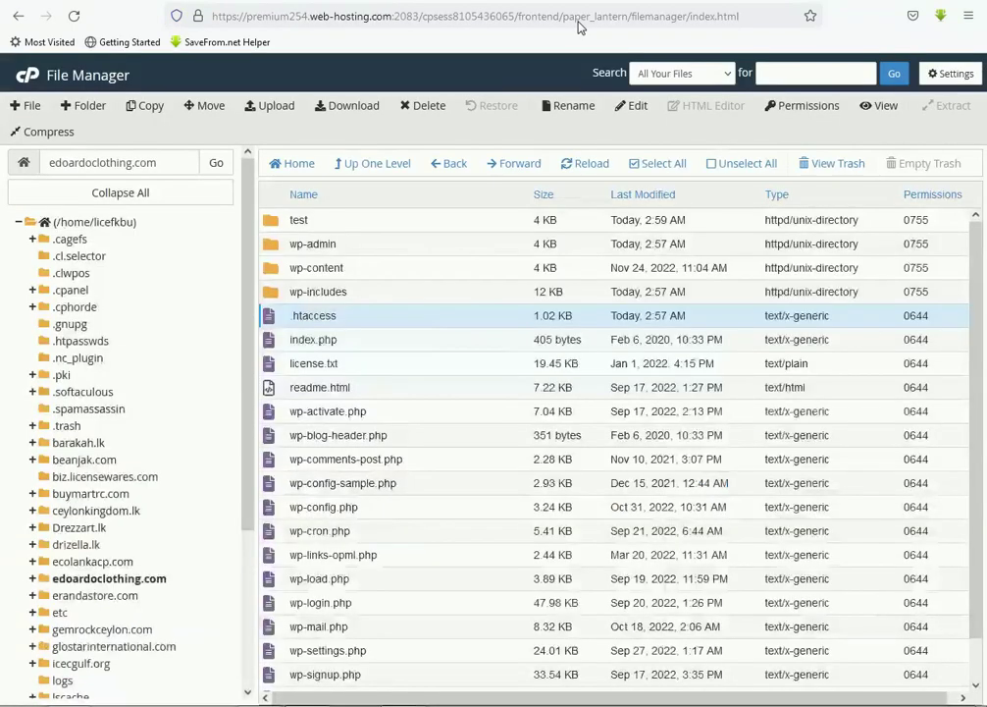
double_click(373, 268)
double_click(338, 246)
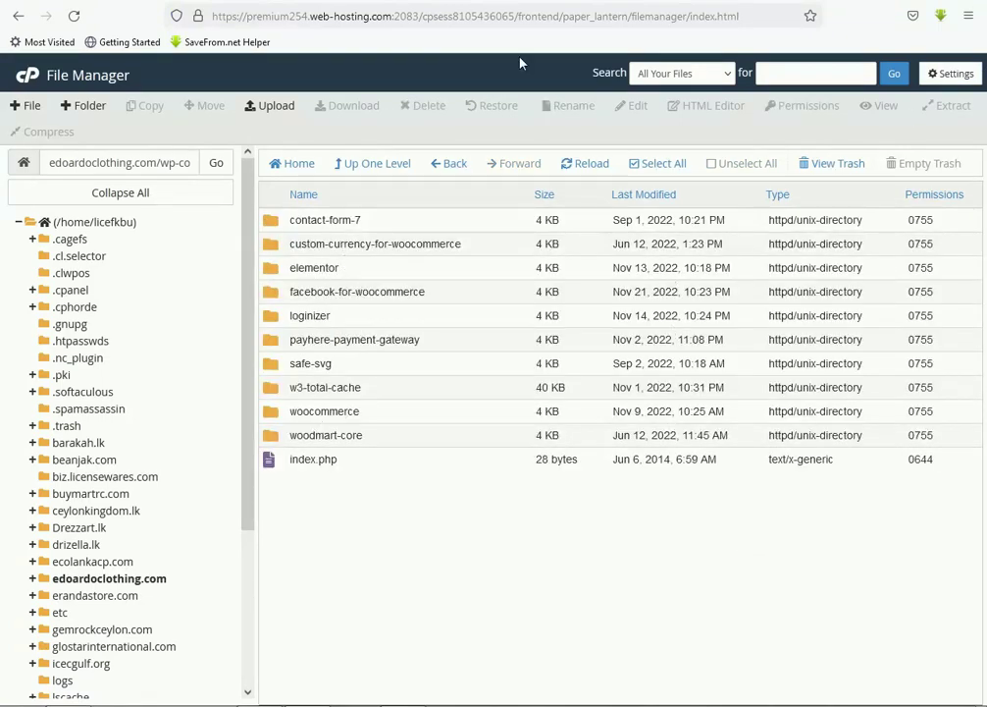
key("ctrl+Tab")
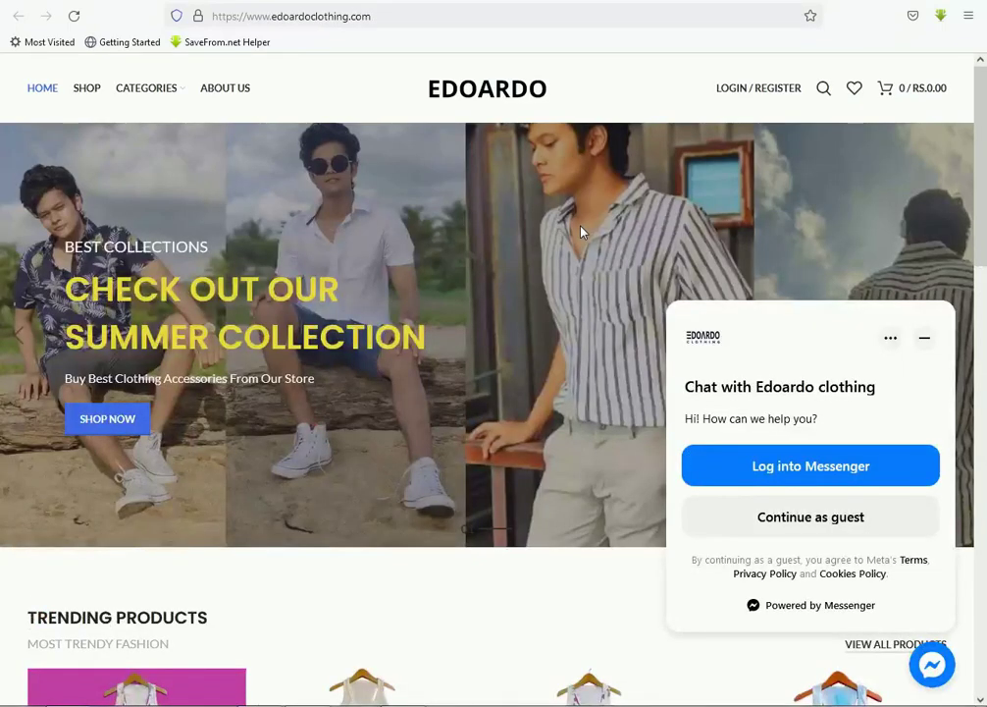
key("ctrl+Tab")
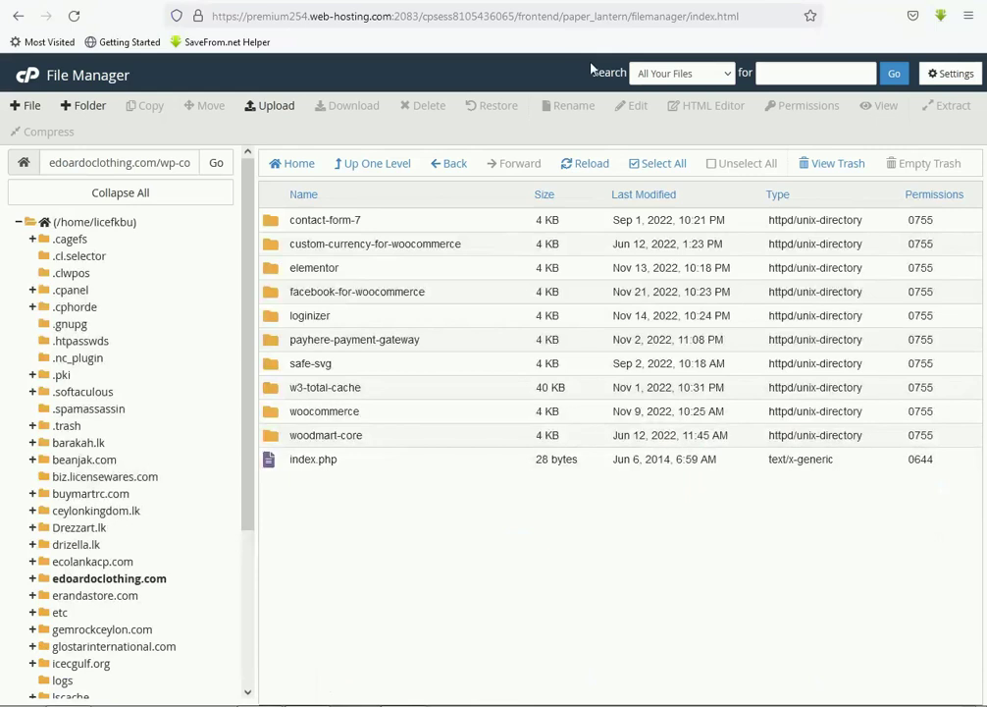
key("ctrl+Tab")
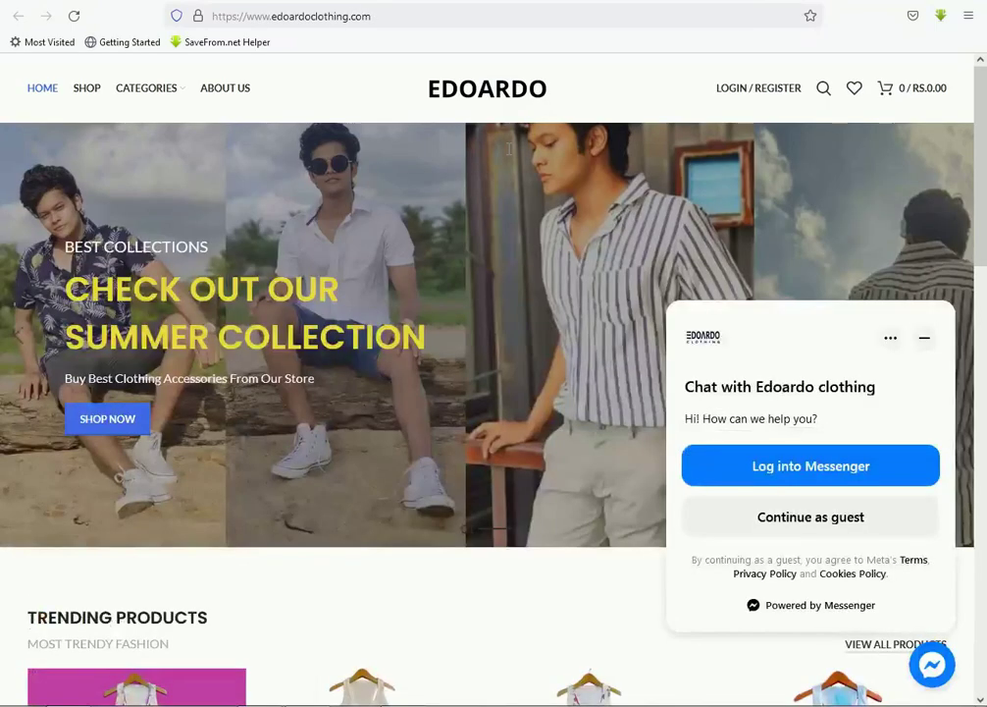